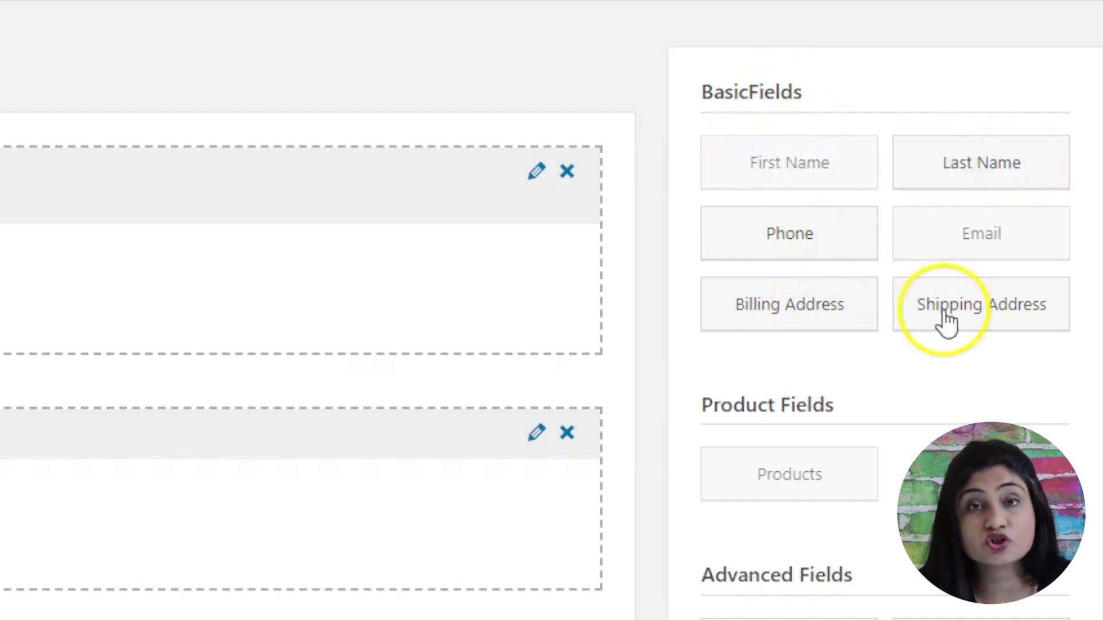
Drag Last Name from Basic Fields into Shipping Information, directly after First Name
scroll(896, 364, down, 3)
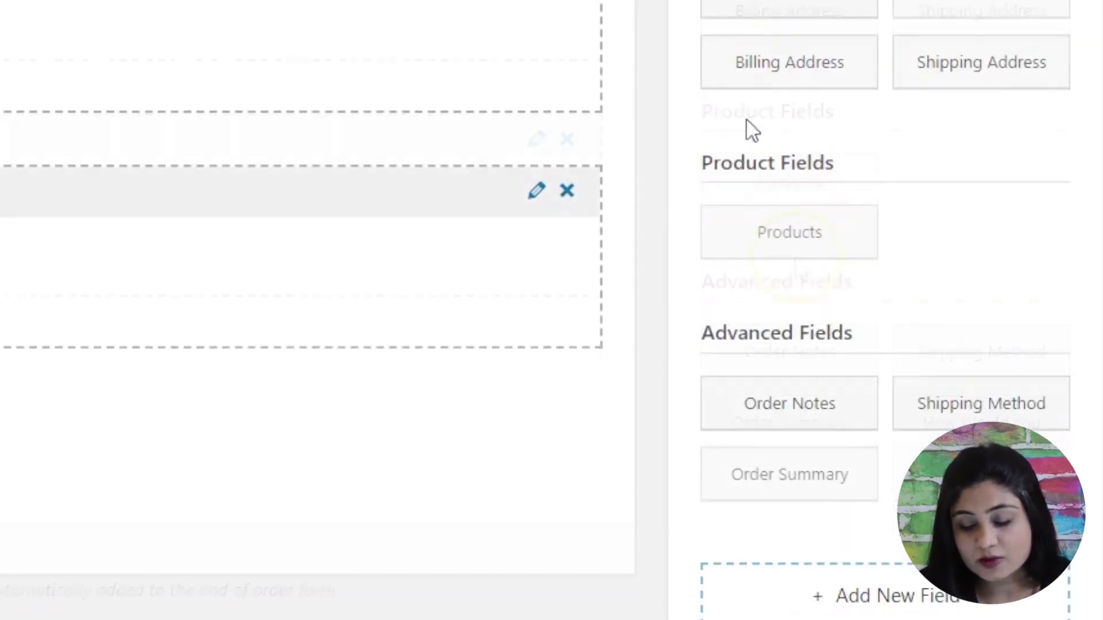
click(795, 212)
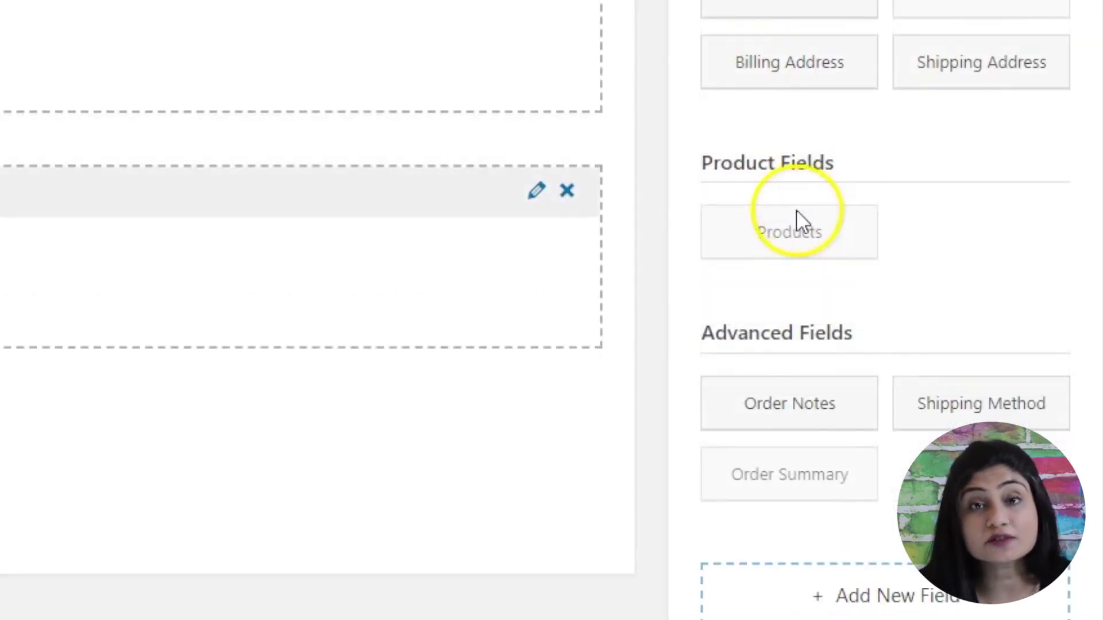
click(855, 379)
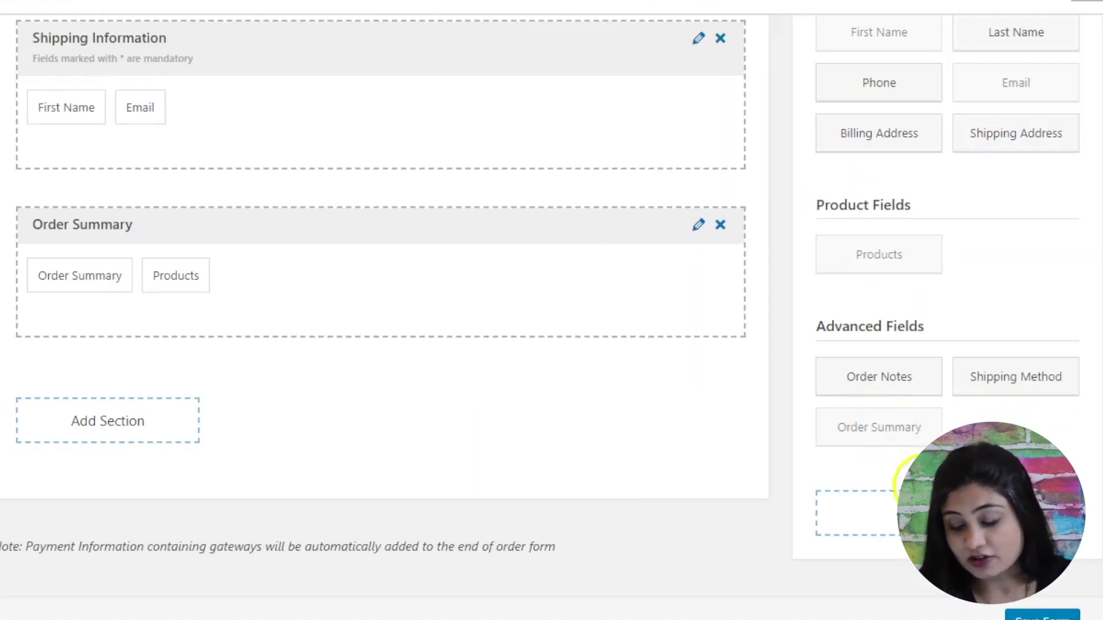
scroll(659, 308, up, 3)
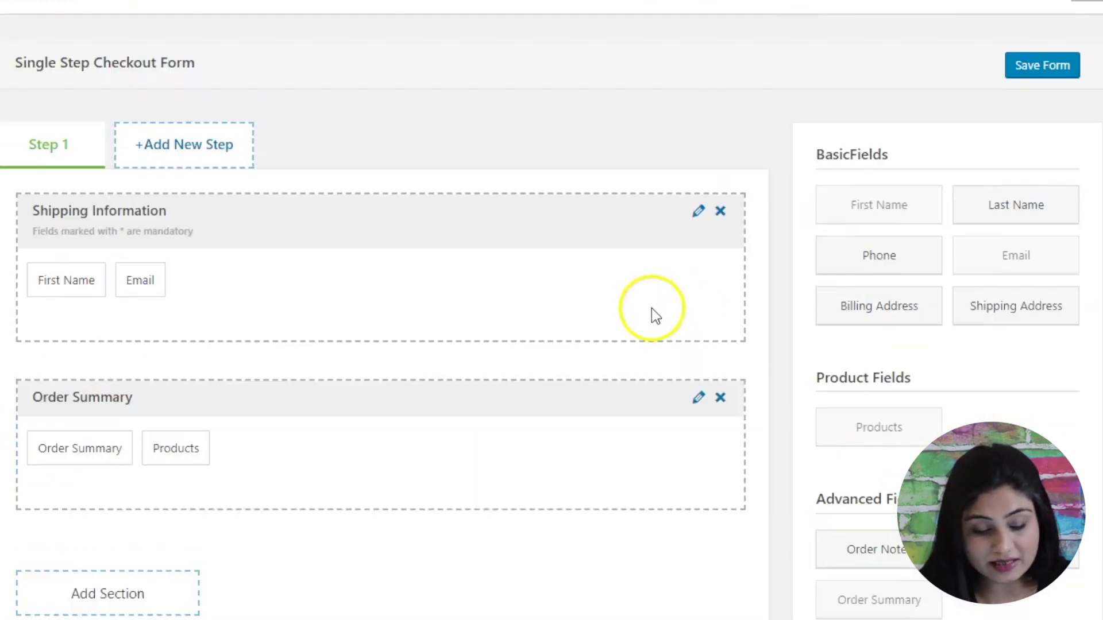
scroll(509, 356, down, 2)
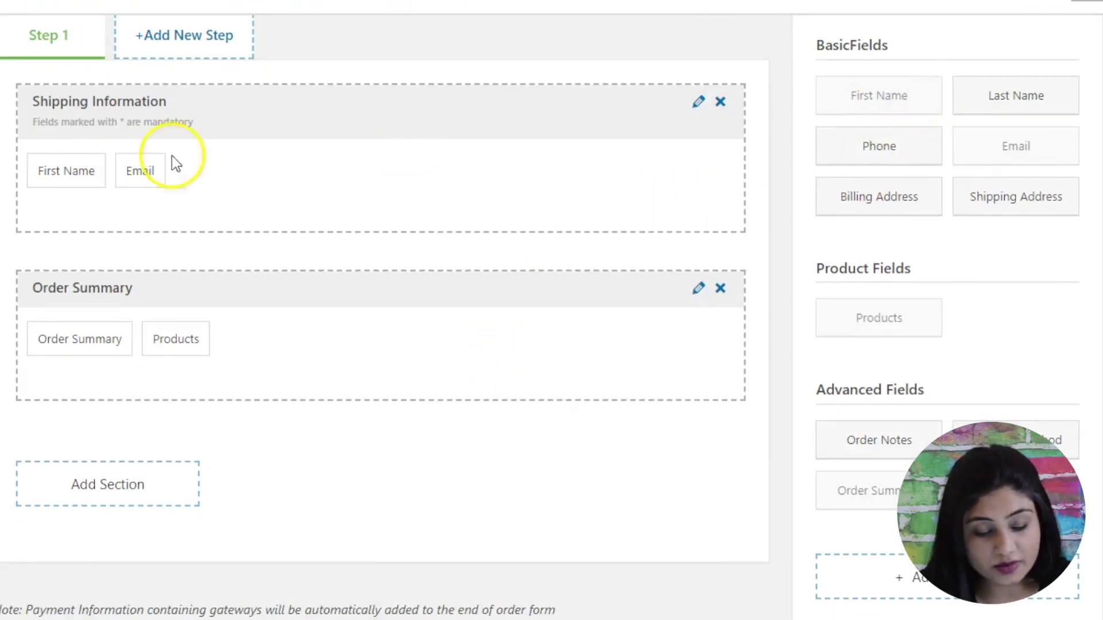
drag(1010, 93, 131, 173)
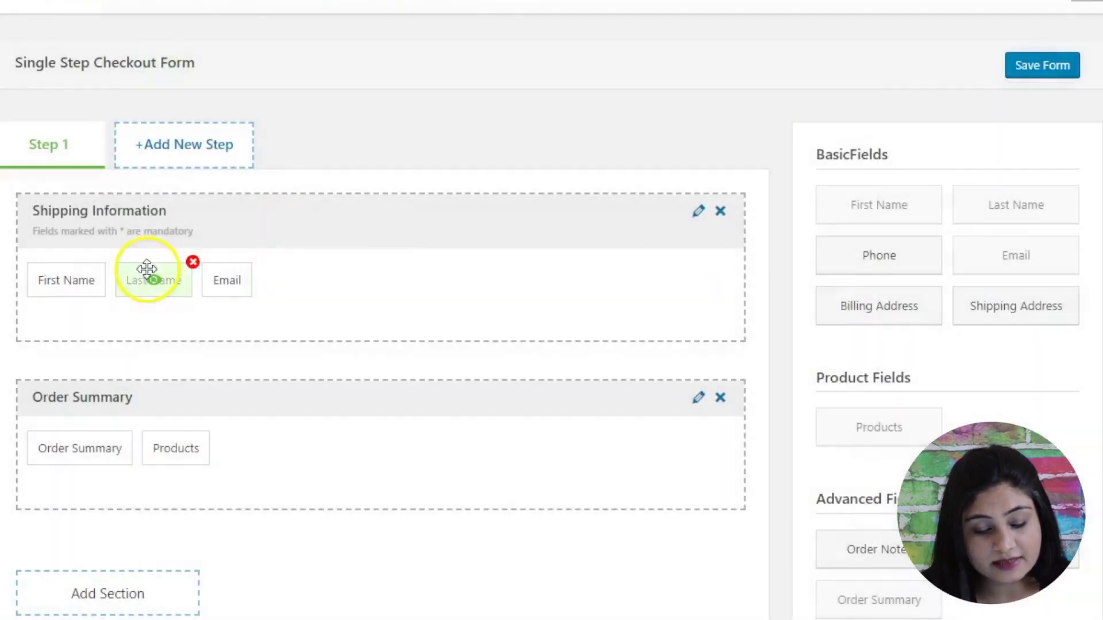
drag(147, 271, 148, 266)
scroll(232, 162, down, 2)
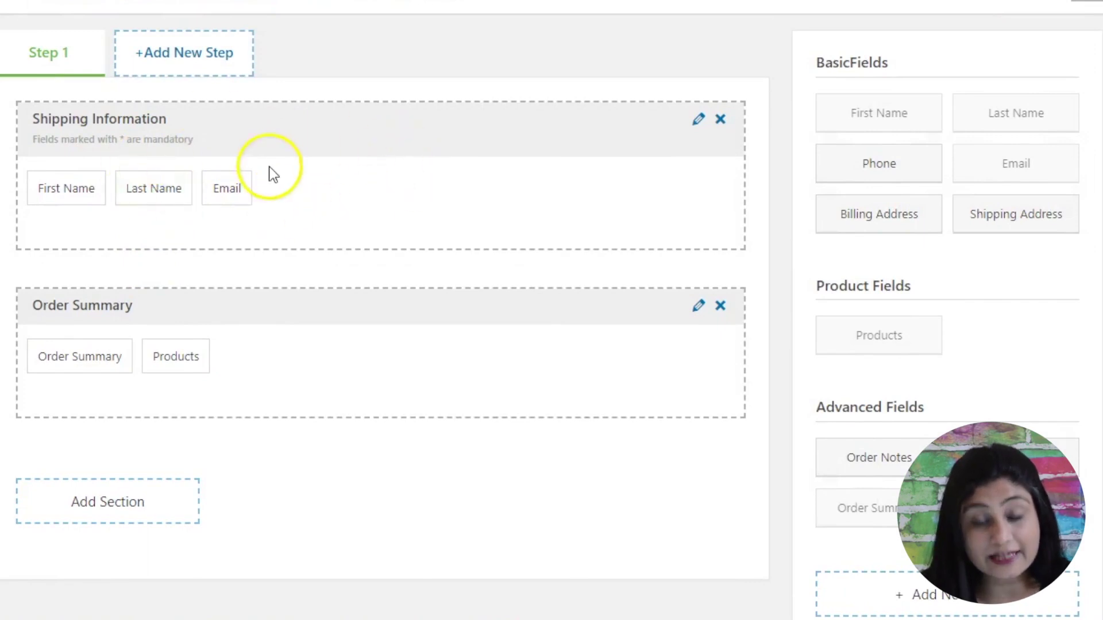
Rename the Shipping Information section to 'Basic Information'
click(698, 119)
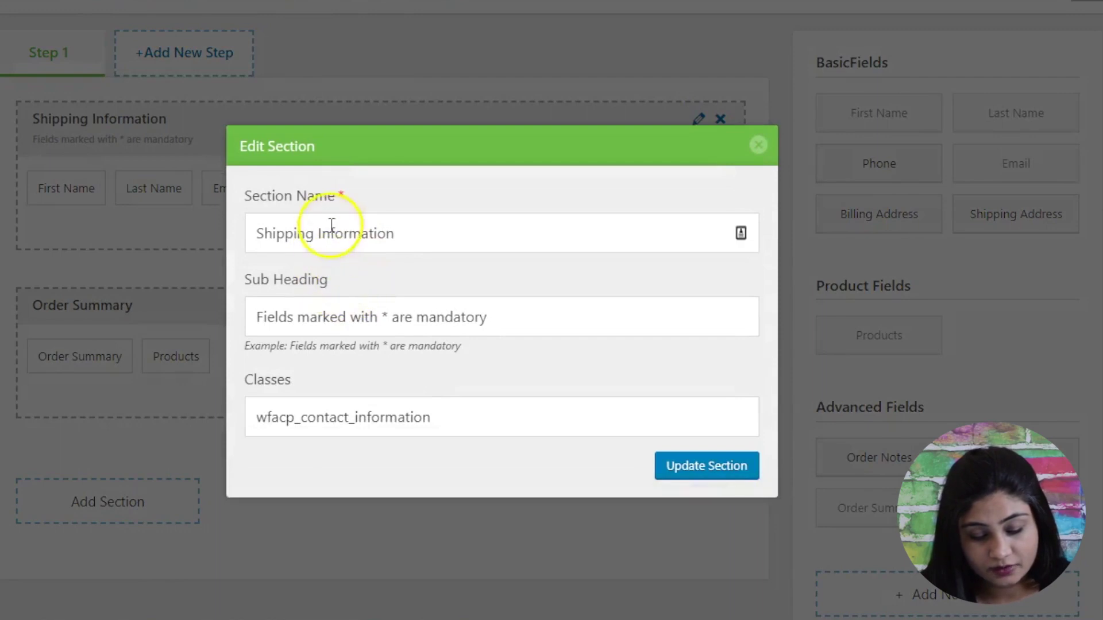
double_click(330, 230)
triple_click(331, 230)
text(Bas)
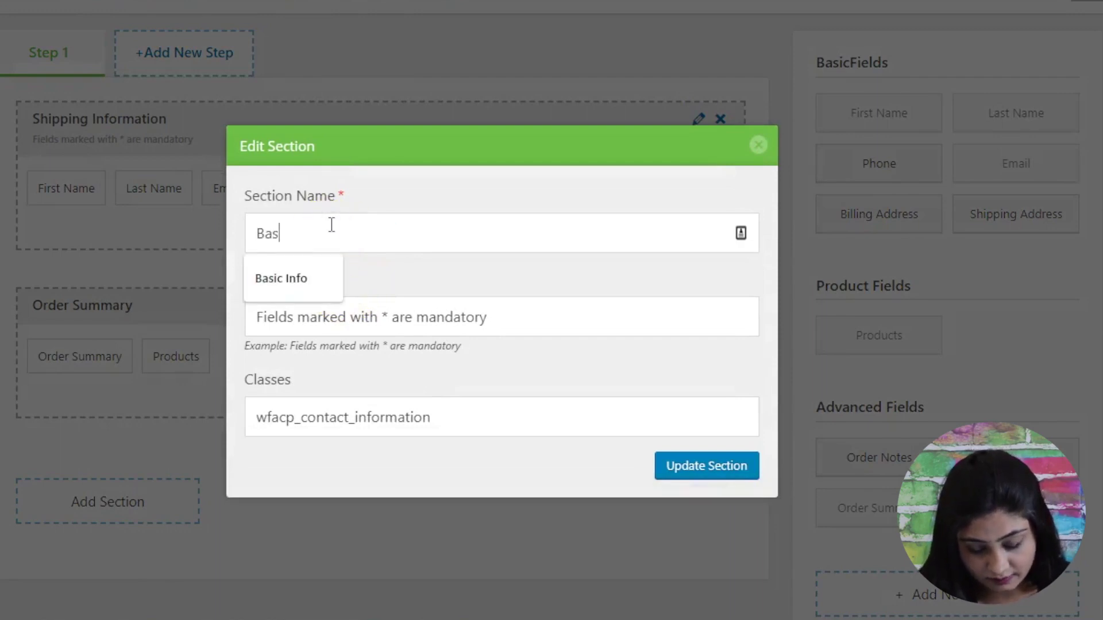
text(ic Information)
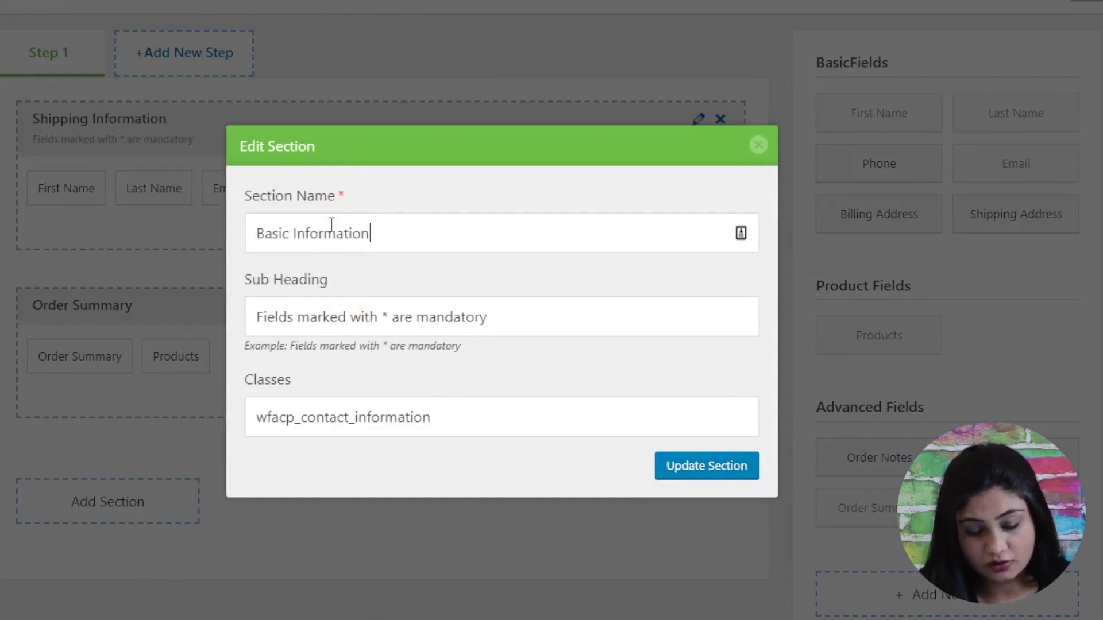
click(707, 466)
Add a new Step 1 section named 'Shipping Details'
click(158, 510)
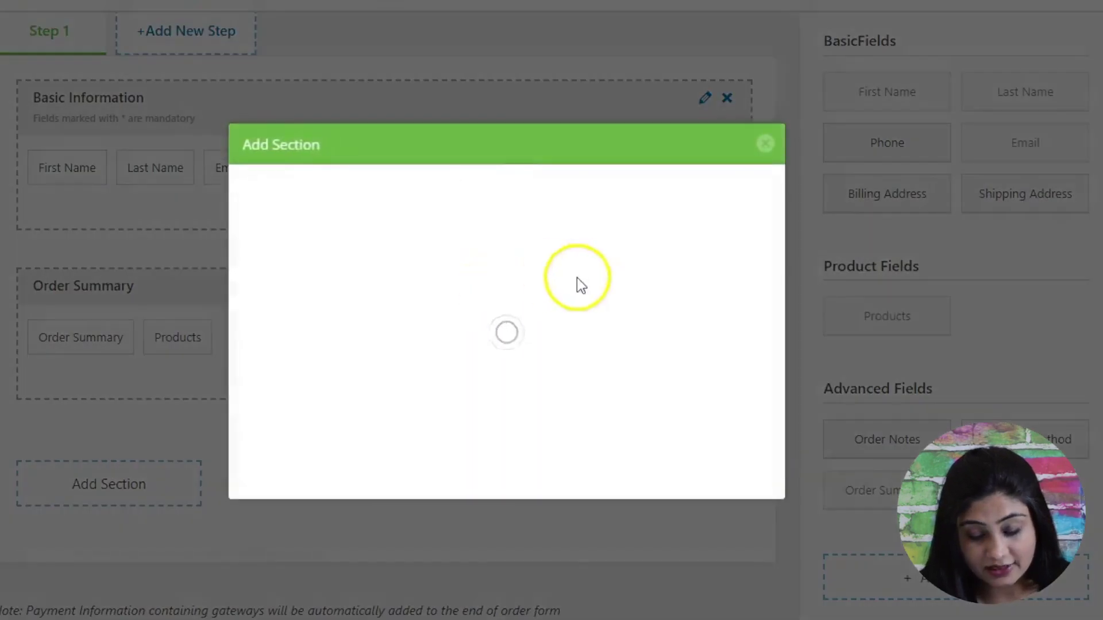
text(Shippin)
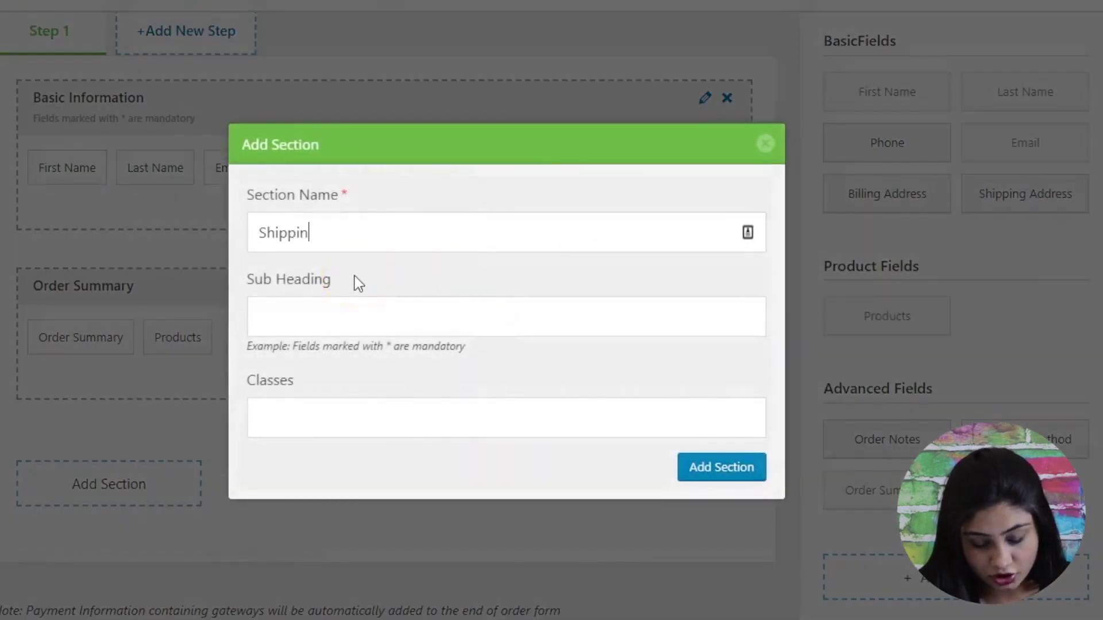
text(g Details)
click(719, 468)
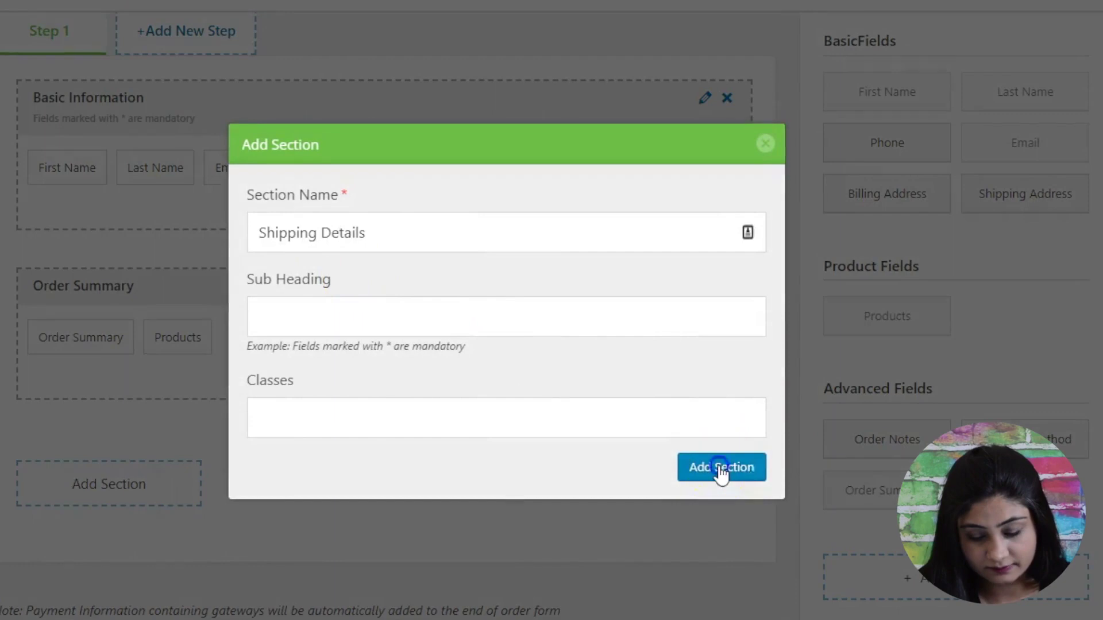
Move Shipping Details above Order Summary and fill it with Shipping Address and Shipping Method
drag(211, 468, 191, 276)
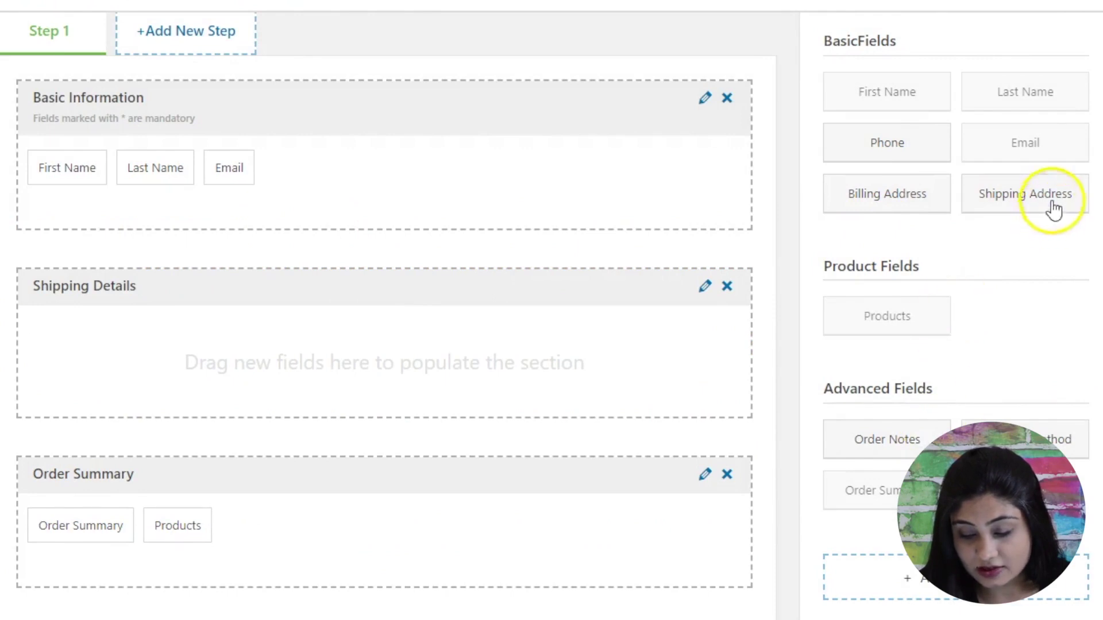
drag(1049, 209, 152, 362)
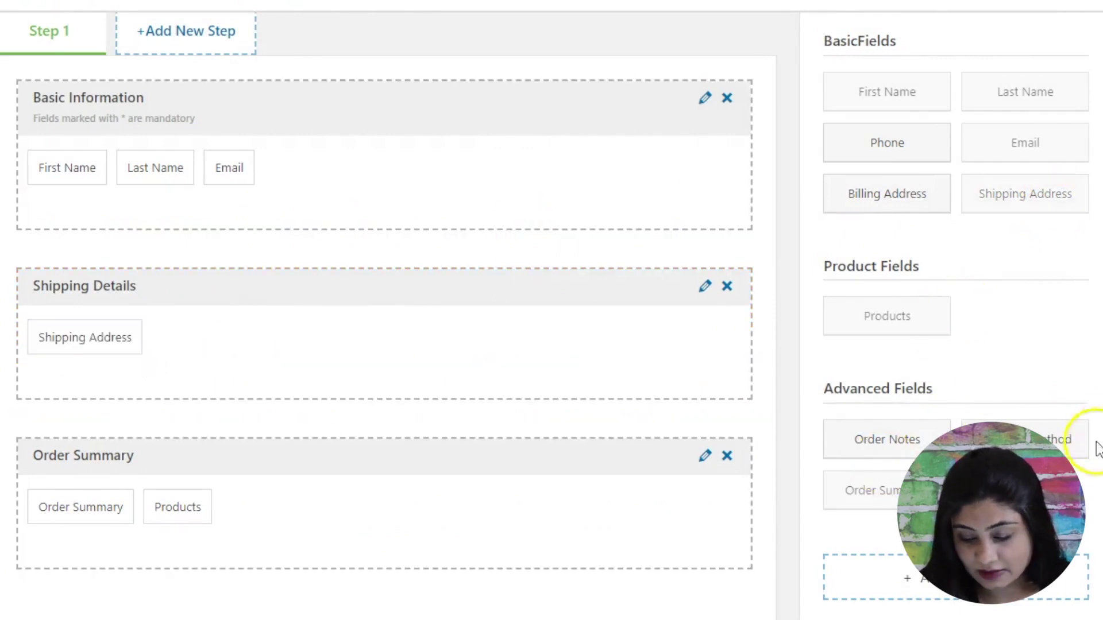
drag(1096, 444, 297, 341)
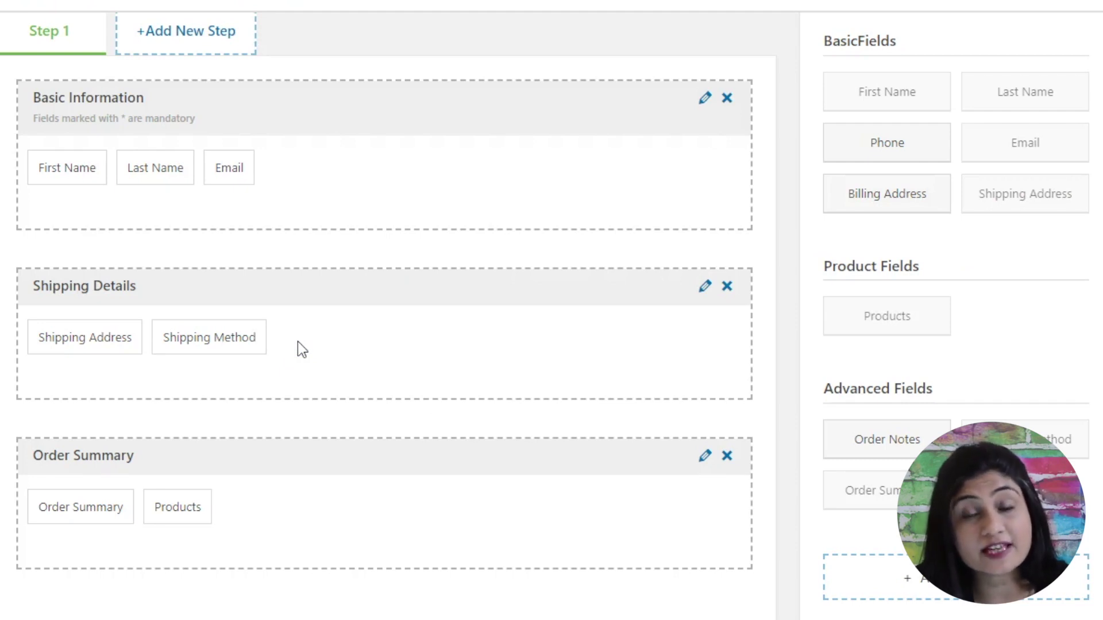
click(109, 353)
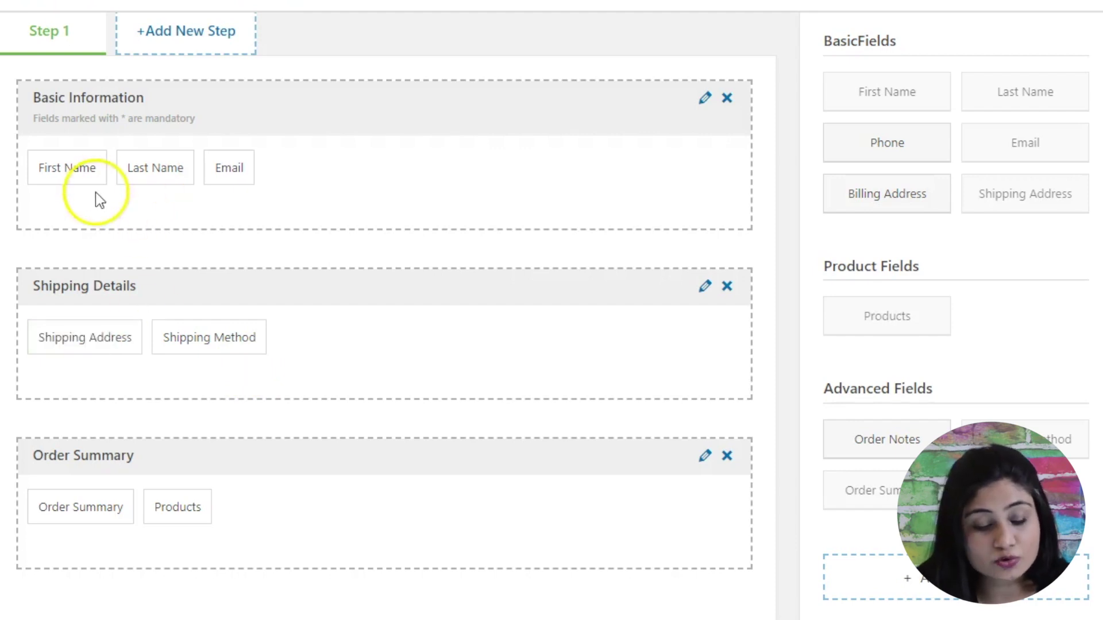
scroll(95, 192, up, 2)
scroll(95, 192, down, 1)
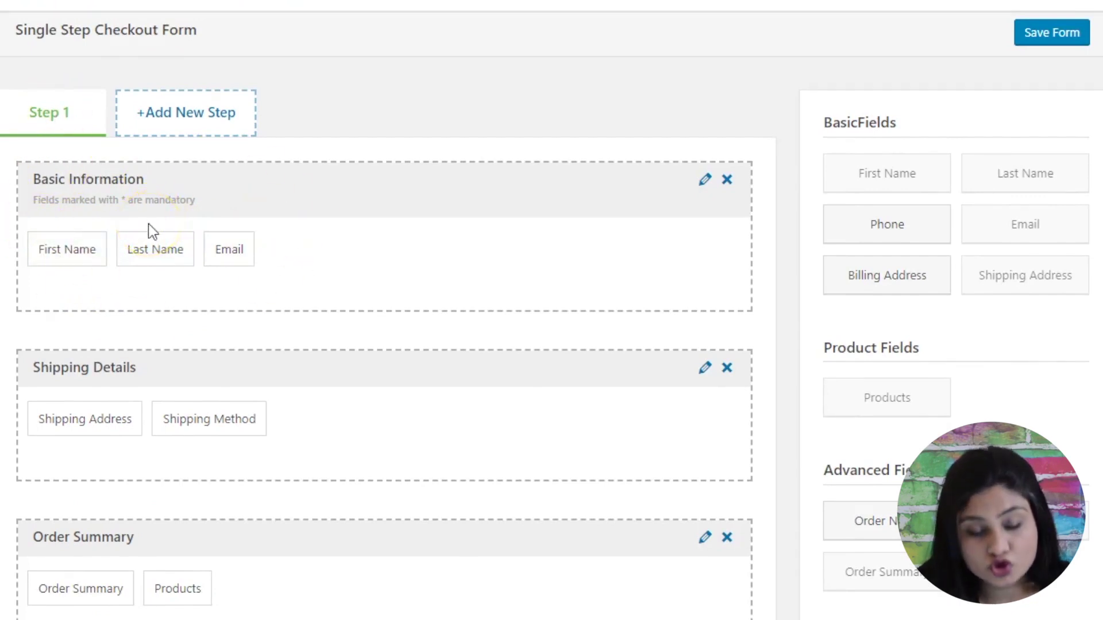
drag(145, 232, 164, 267)
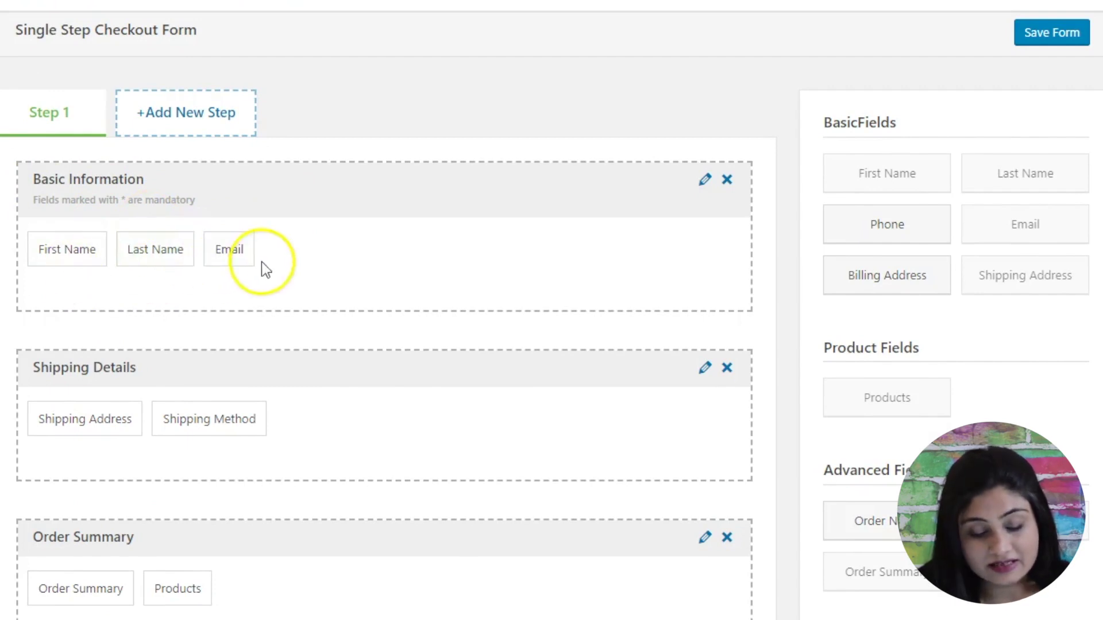
scroll(327, 323, down, 2)
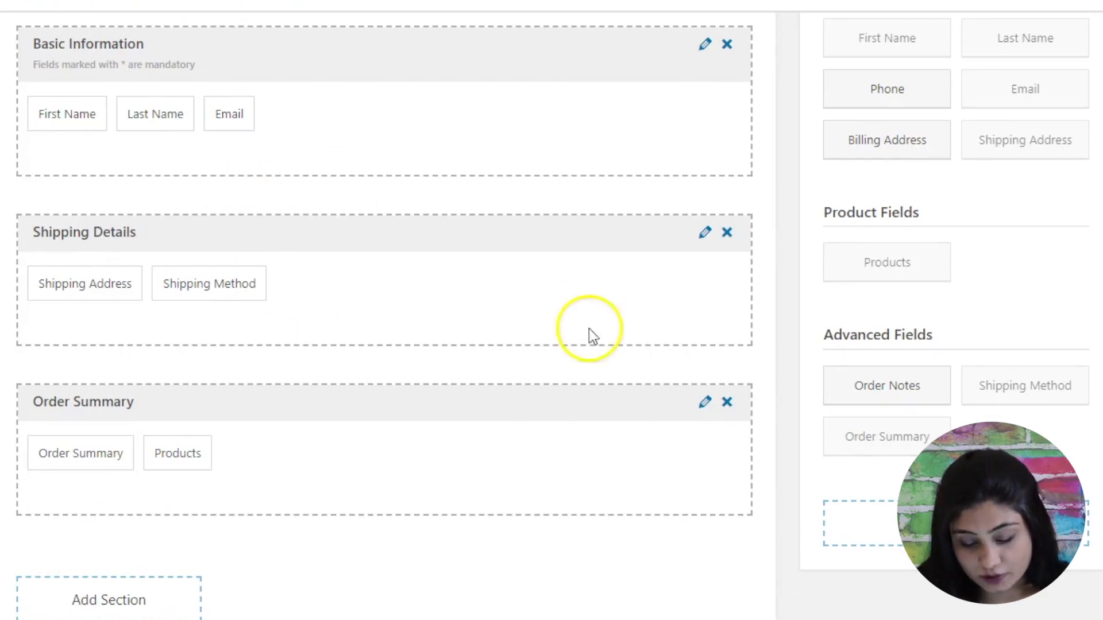
scroll(588, 328, down, 2)
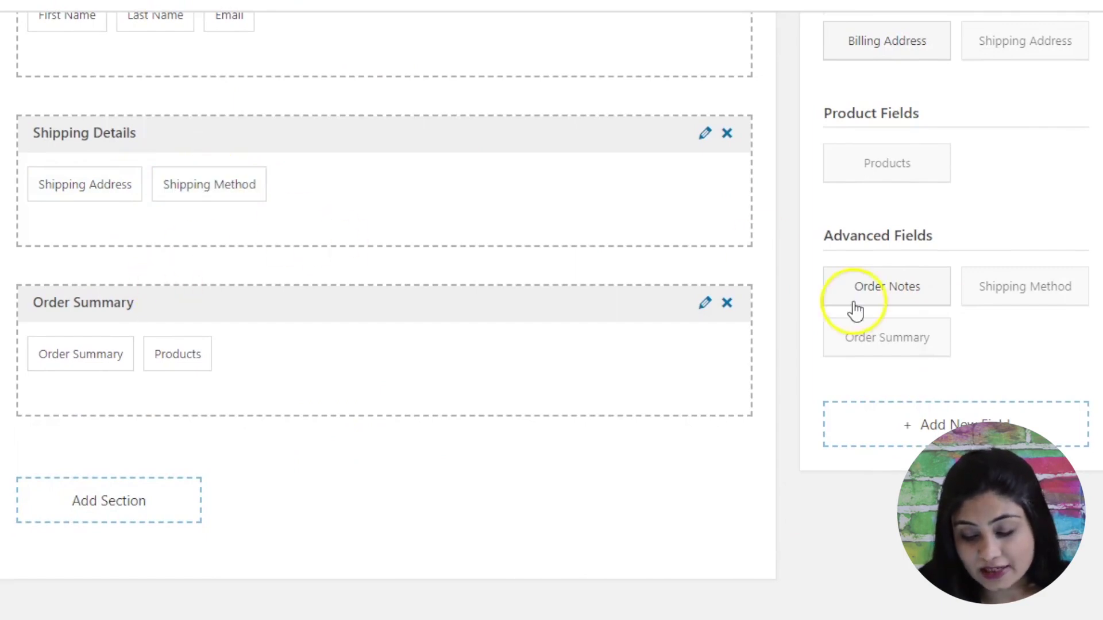
scroll(1035, 209, up, 2)
scroll(969, 295, up, 2)
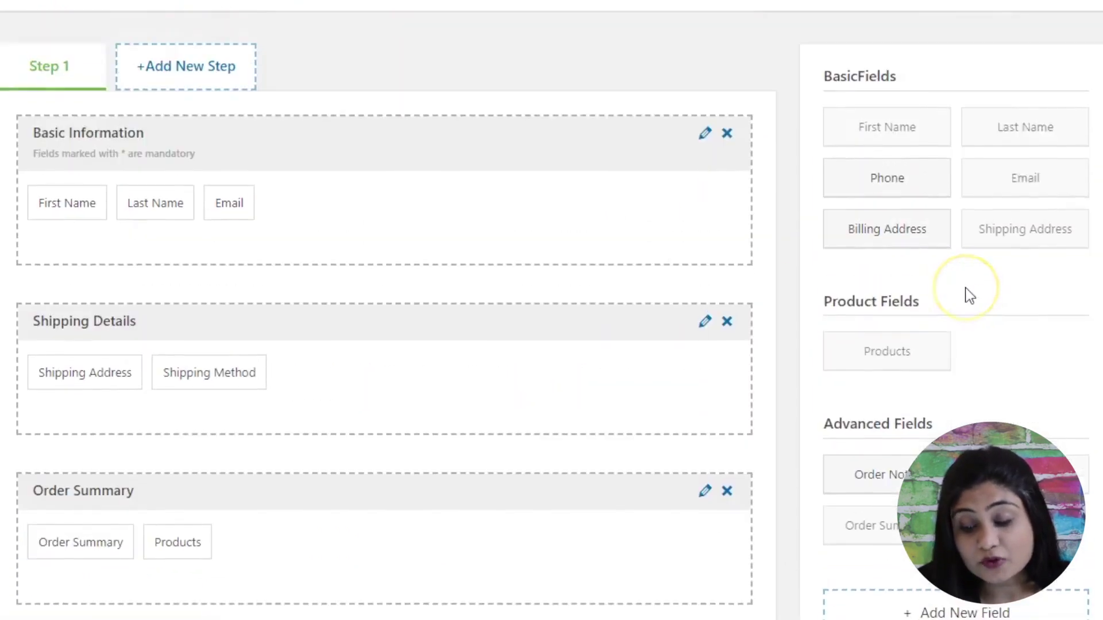
scroll(970, 295, down, 5)
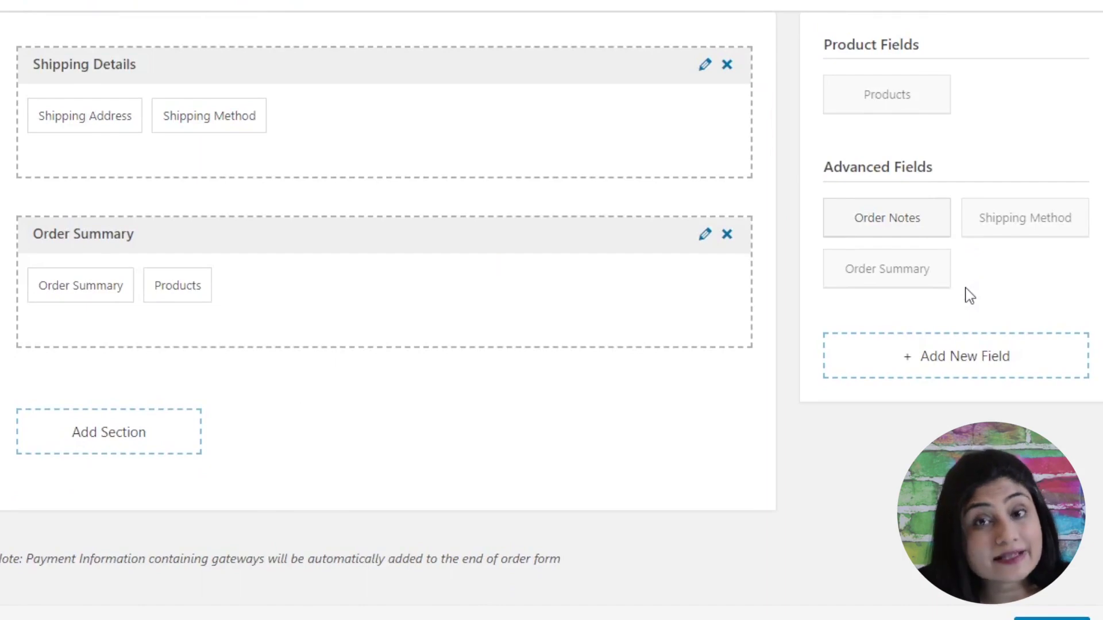
Start a new Dropdown custom field labelled 'How would you best describe yourself'
click(949, 374)
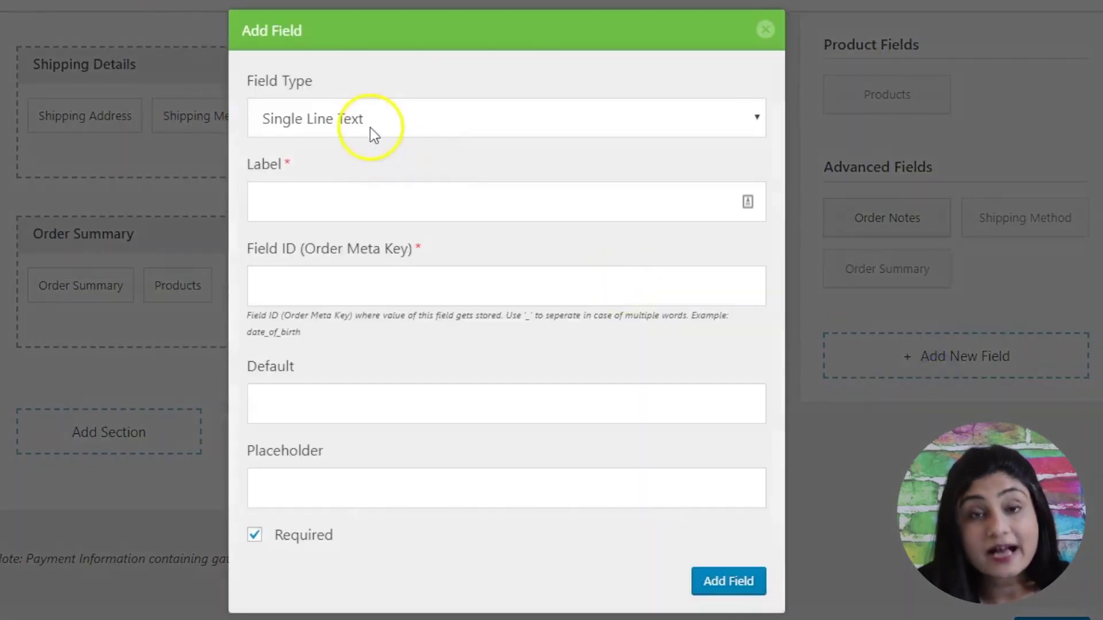
click(401, 113)
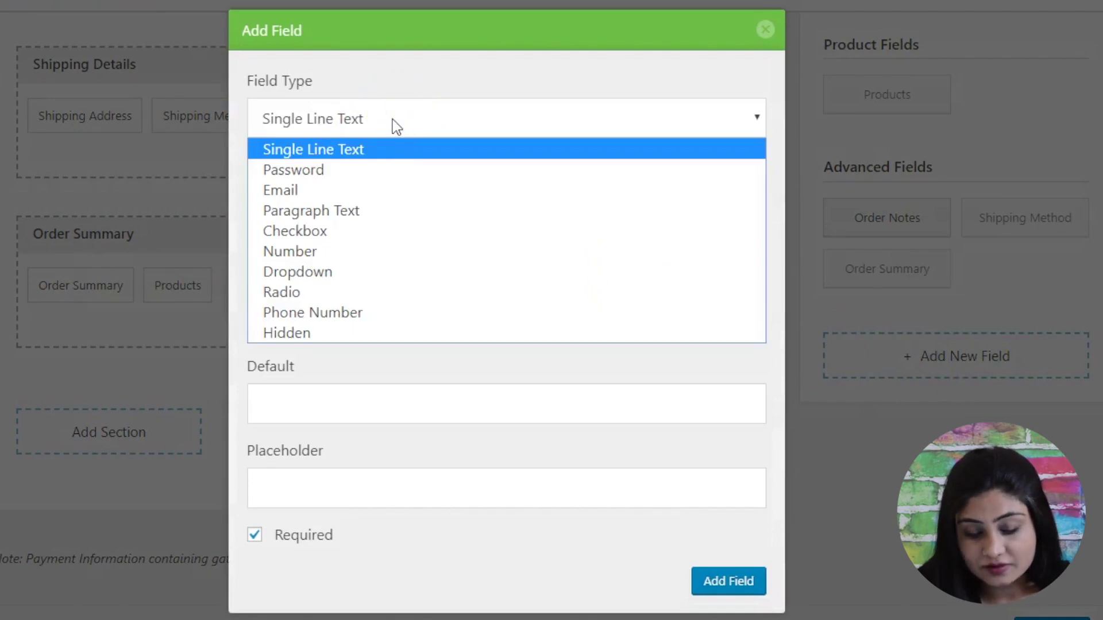
click(309, 276)
click(368, 183)
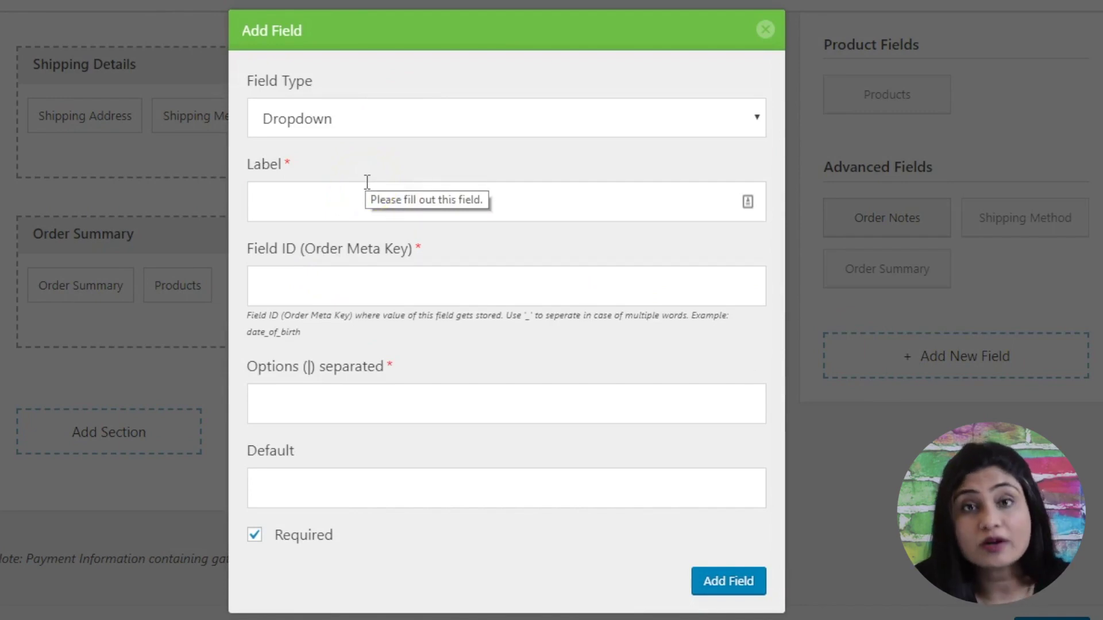
click(327, 209)
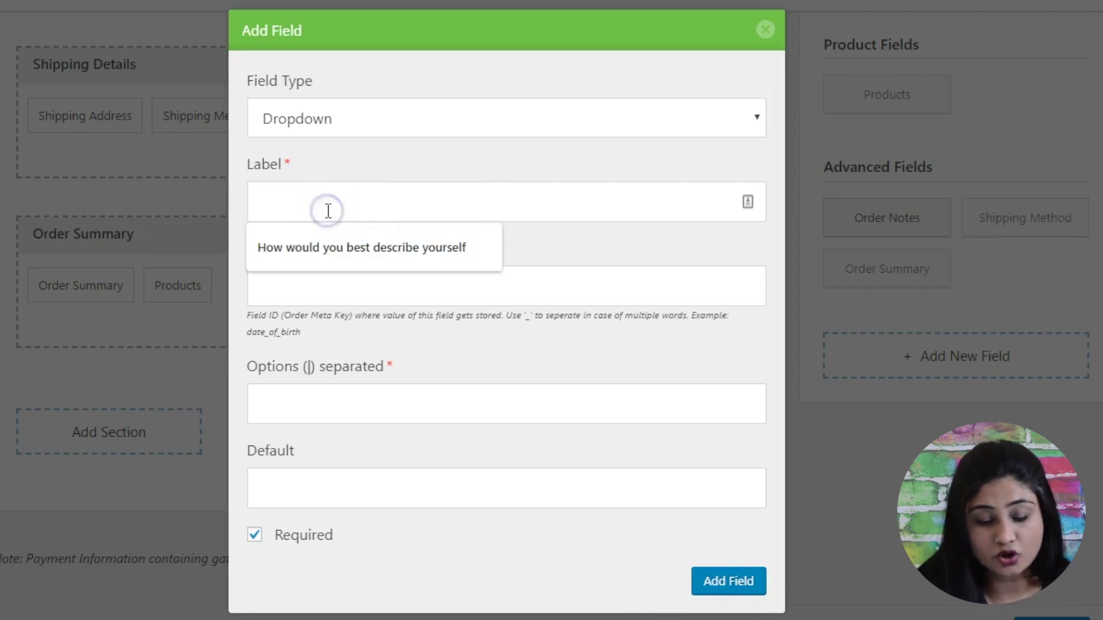
click(332, 251)
click(332, 251)
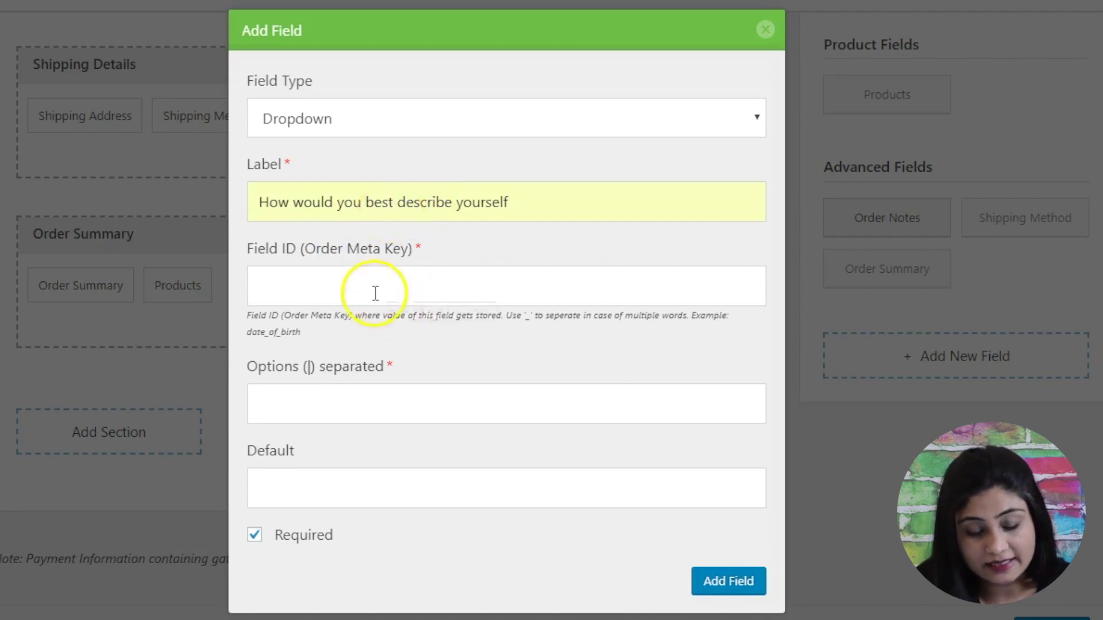
Give it Field ID 'description' and options 'Digital Marketer | Agency | Freelancer', then add it
click(441, 276)
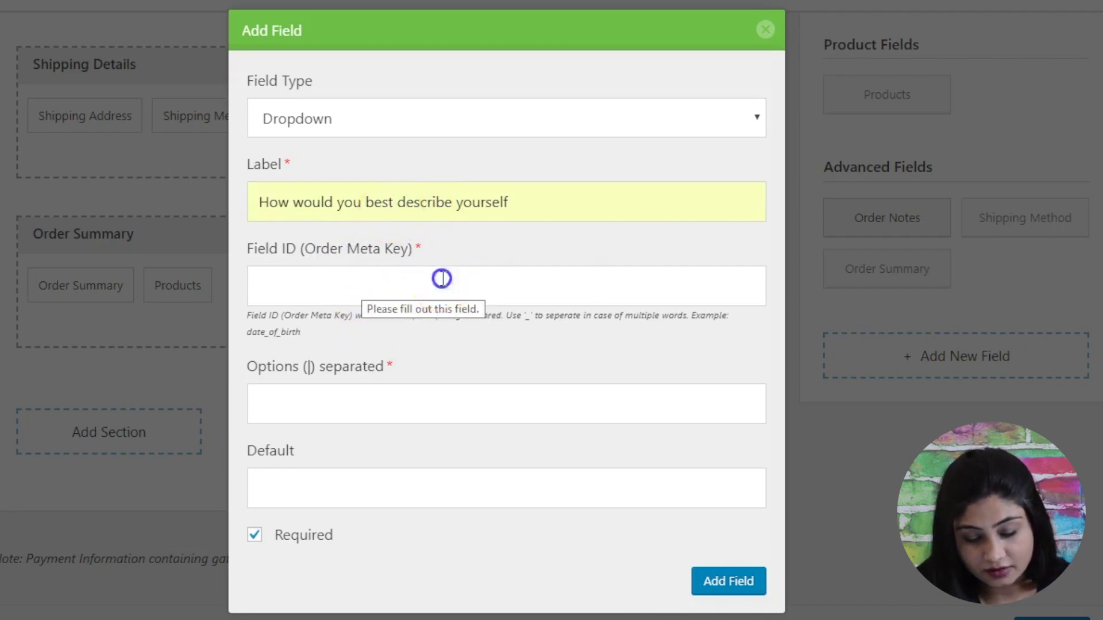
key(Down)
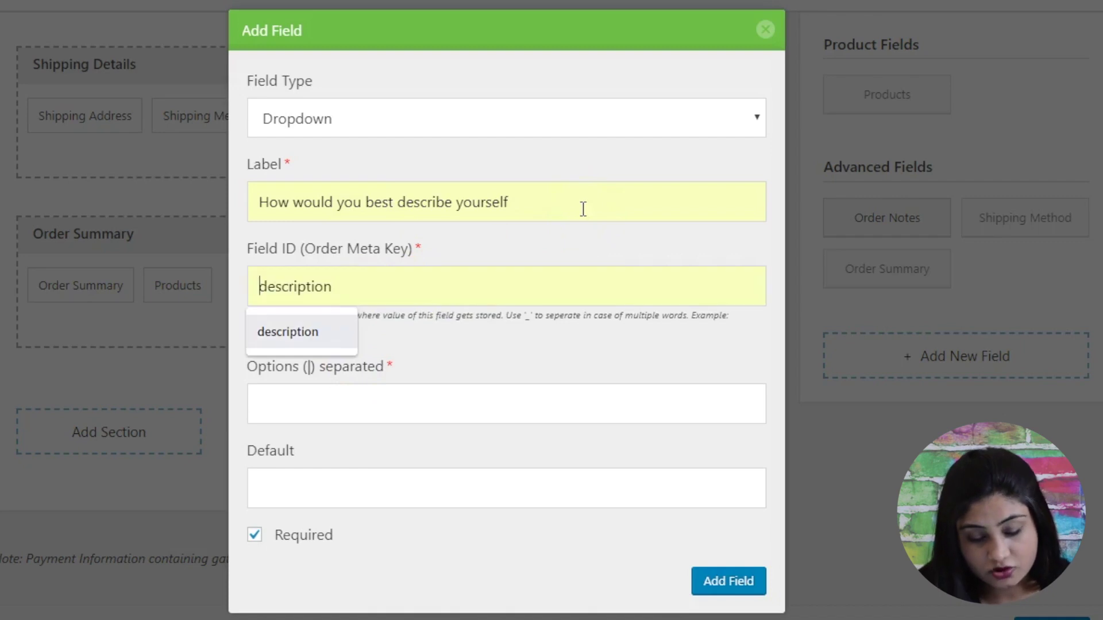
key(Tab)
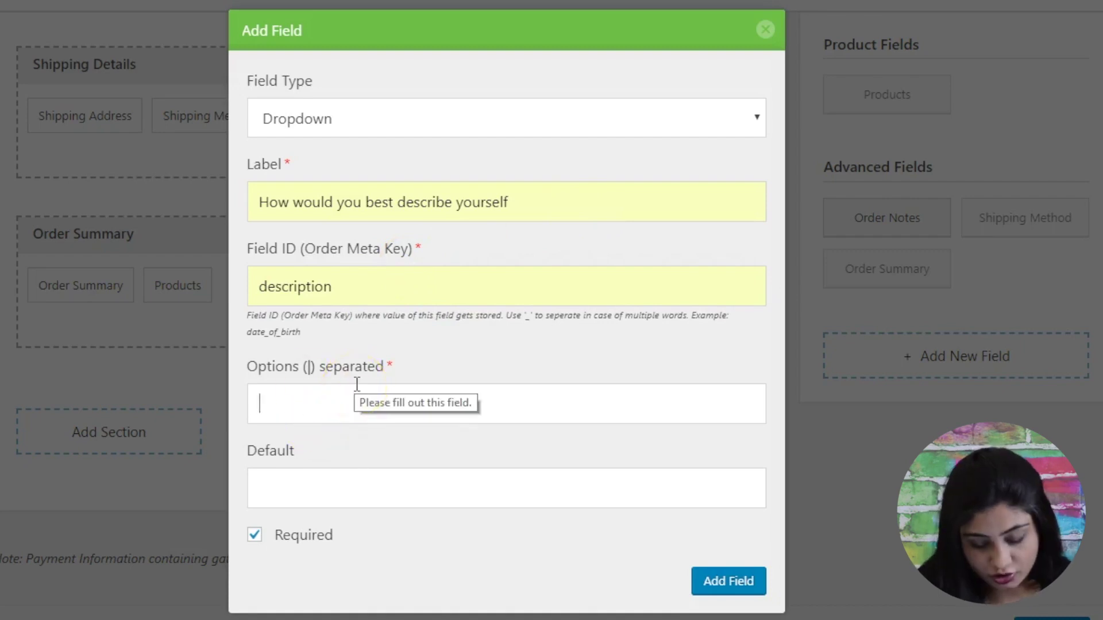
text(di)
key(Down)
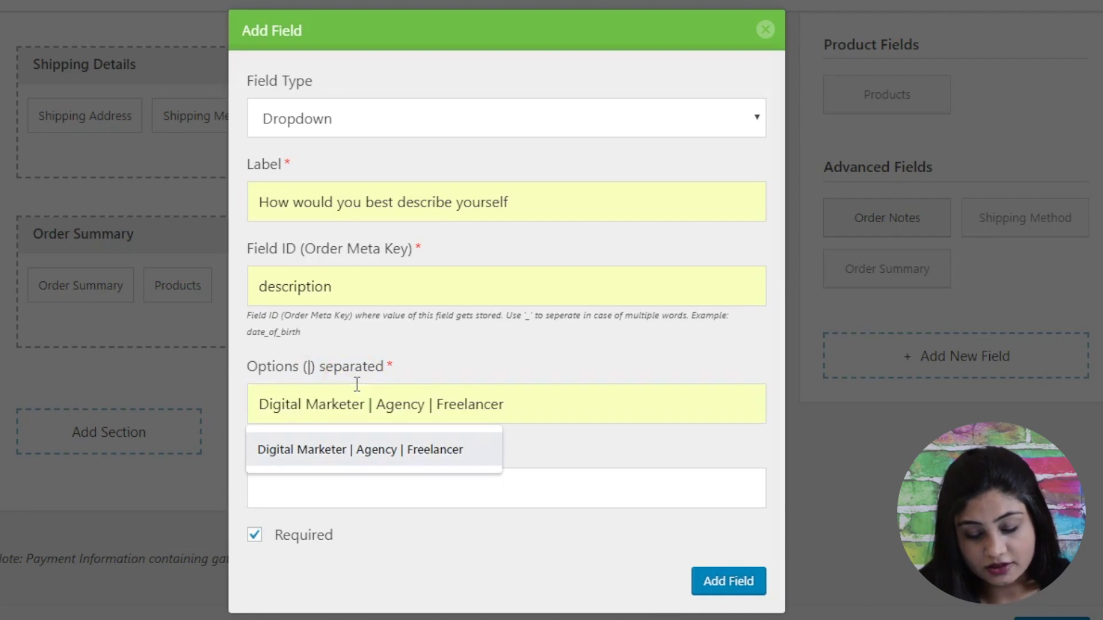
key(Return)
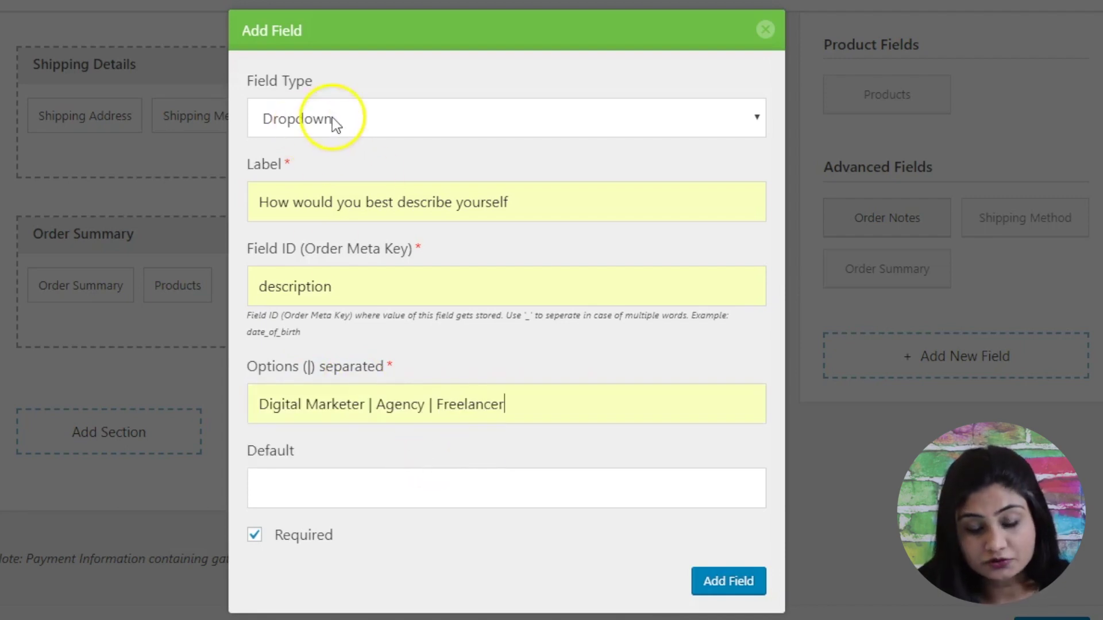
click(353, 118)
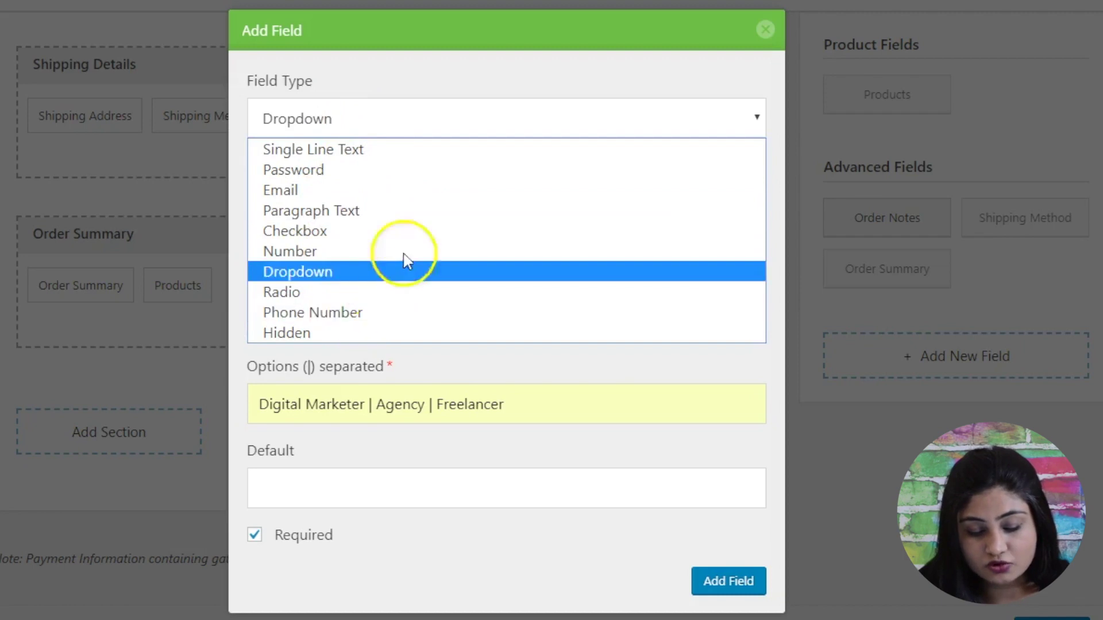
click(546, 90)
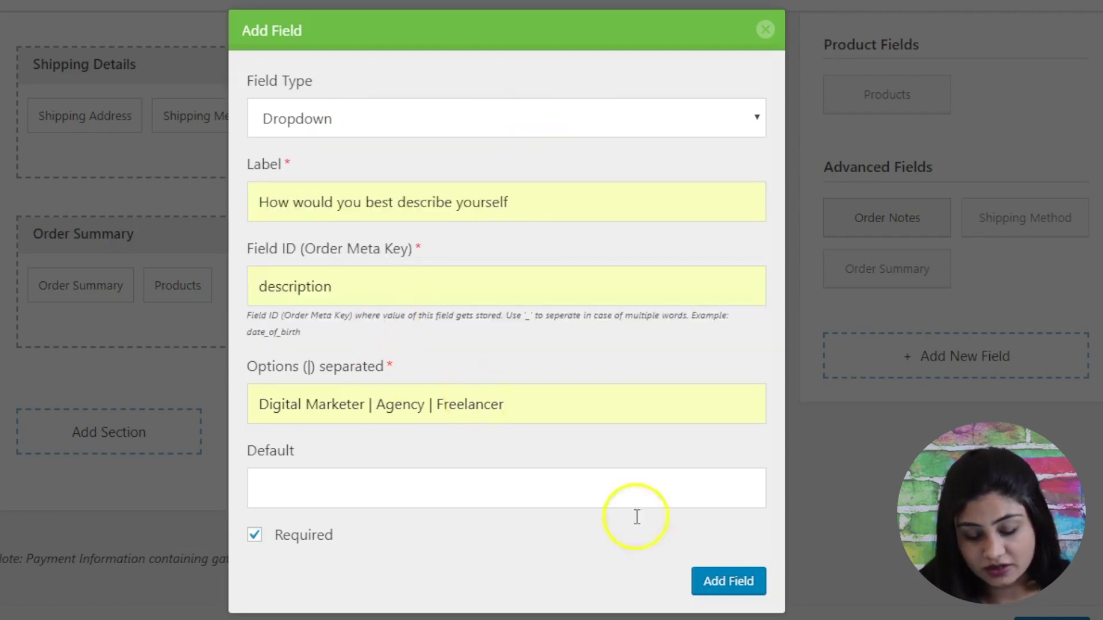
click(719, 588)
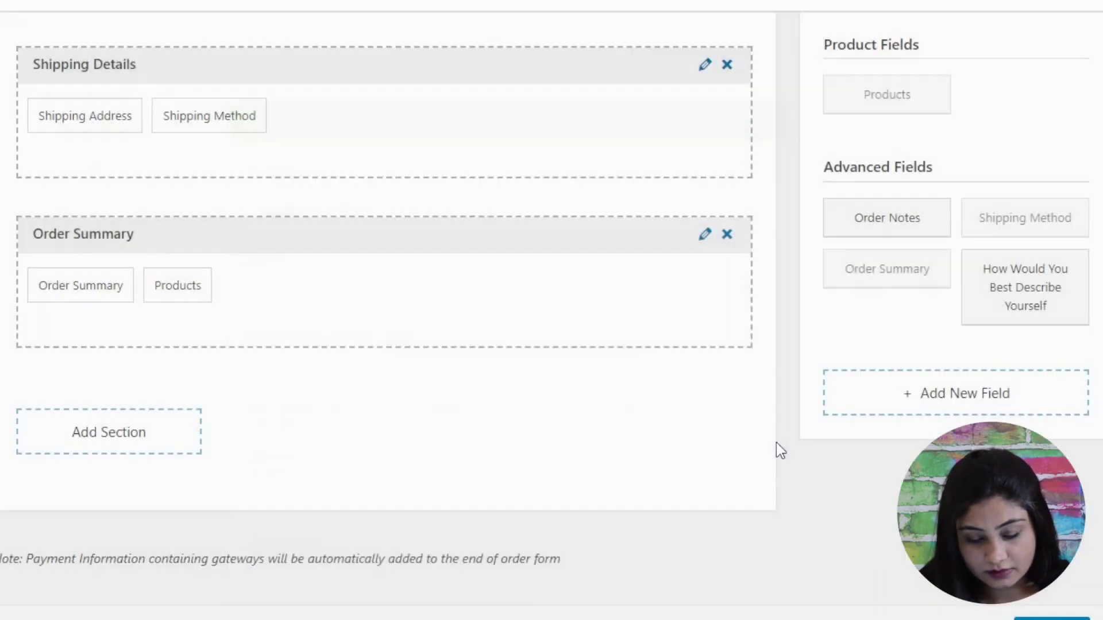
Begin adding another Step 1 section, typing and then erasing a partial name
scroll(678, 412, up, 3)
scroll(678, 412, up, 1)
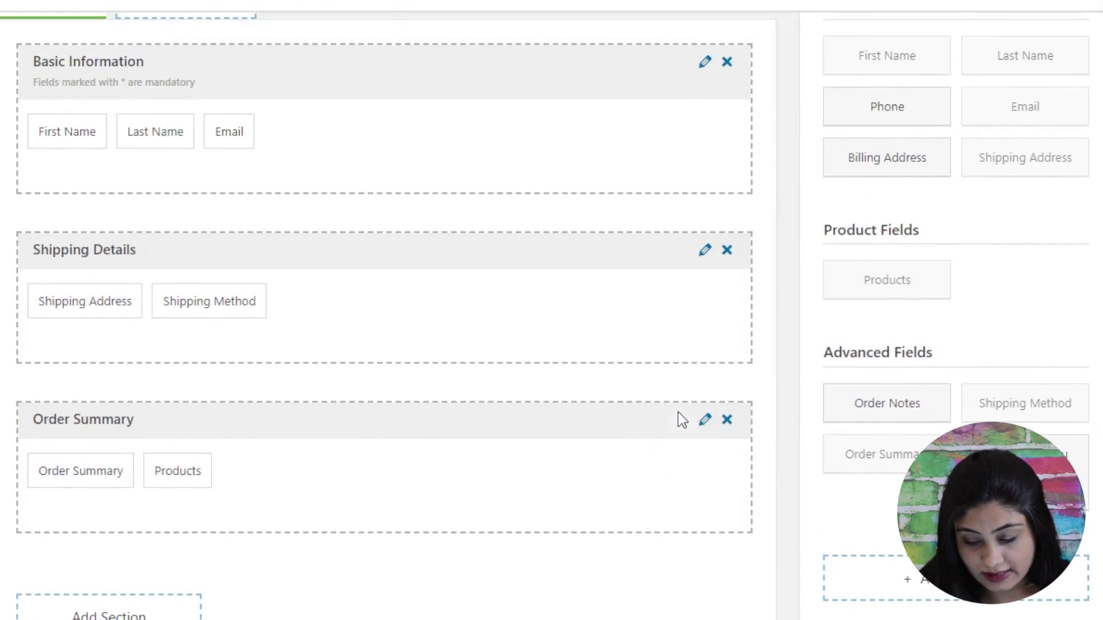
scroll(803, 411, up, 2)
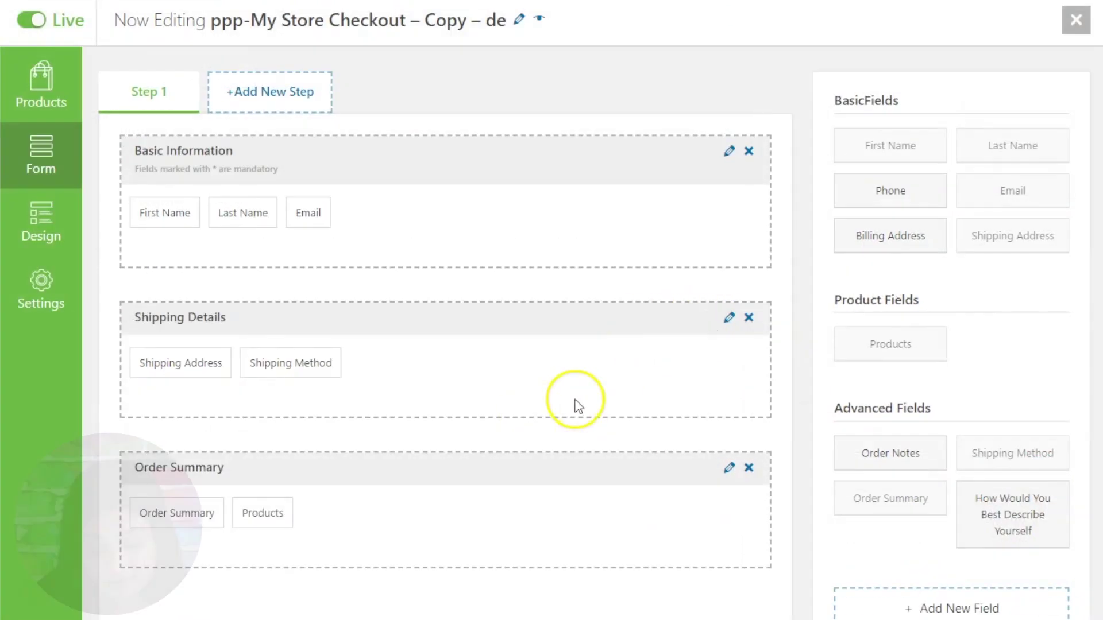
scroll(577, 404, down, 1)
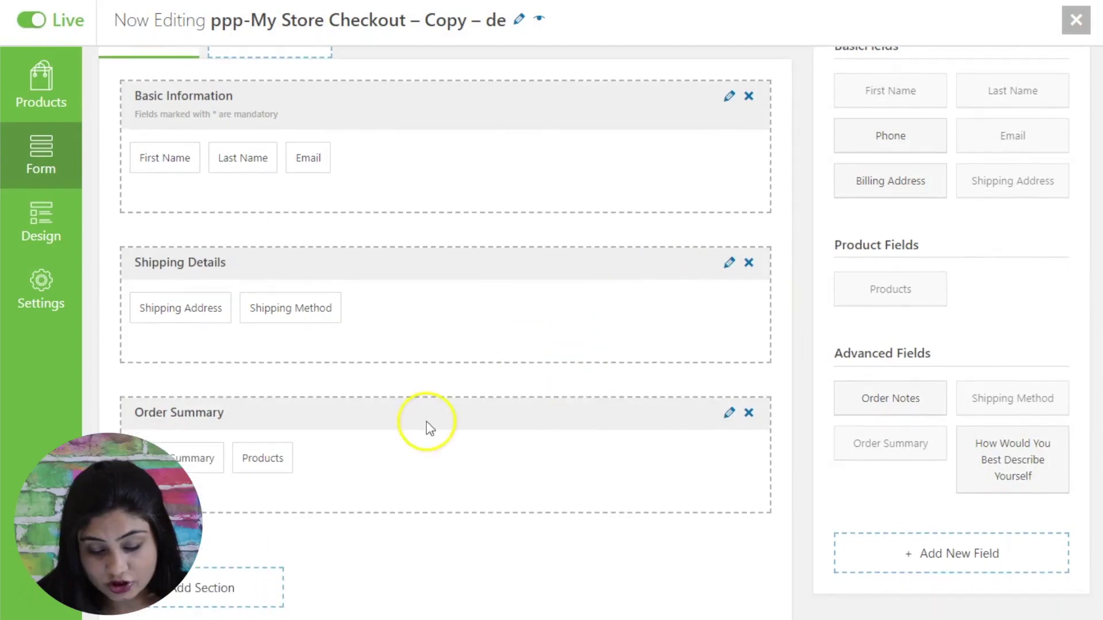
scroll(426, 422, up, 1)
click(201, 610)
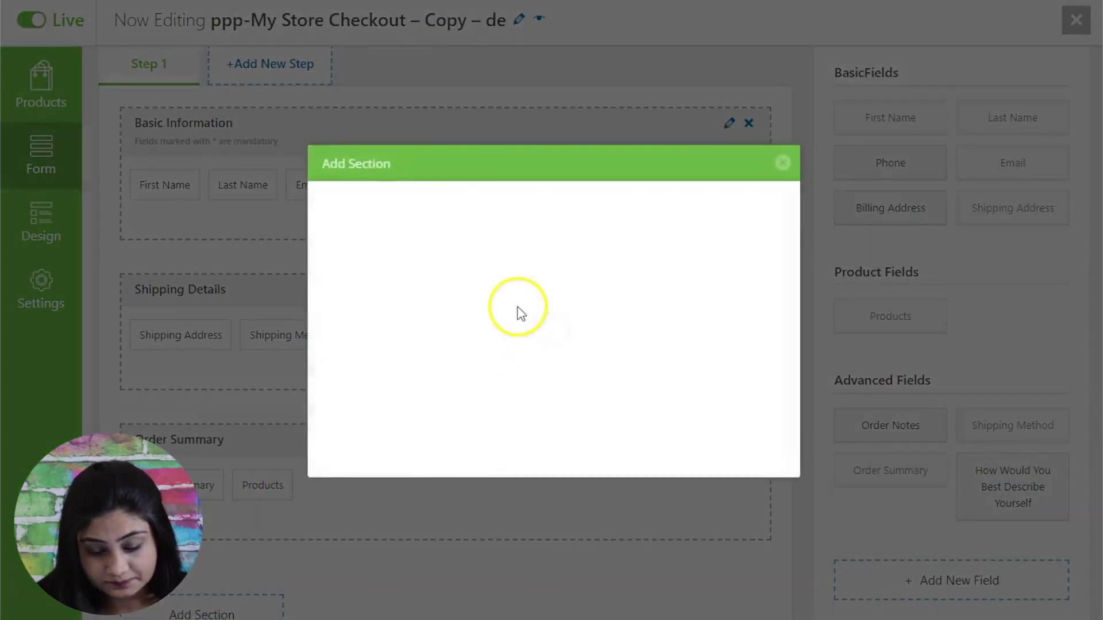
click(359, 247)
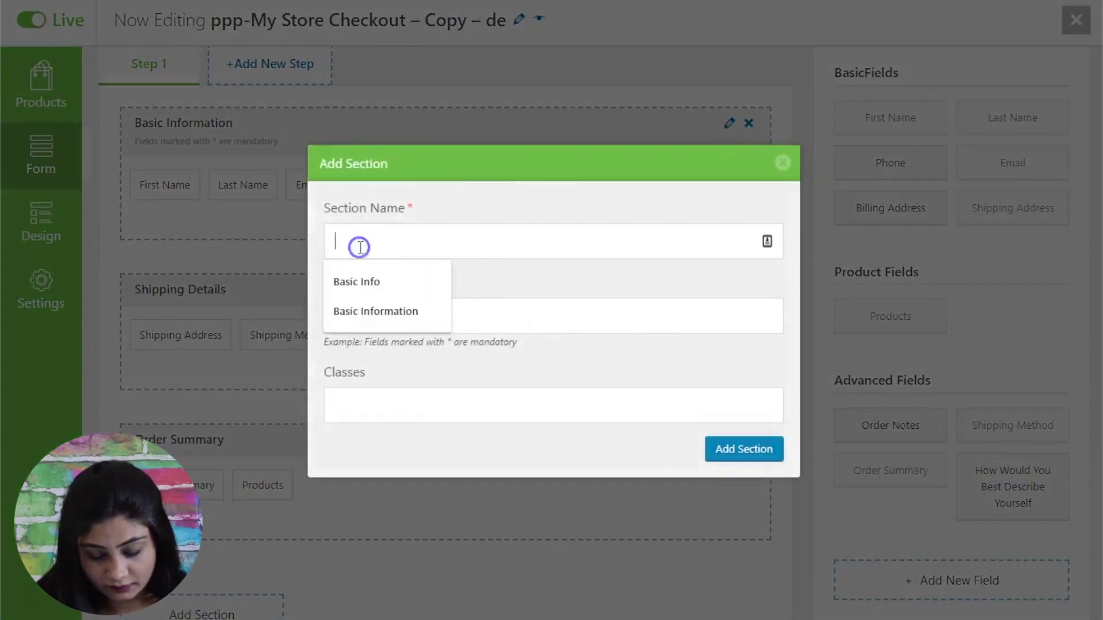
text(Informatio)
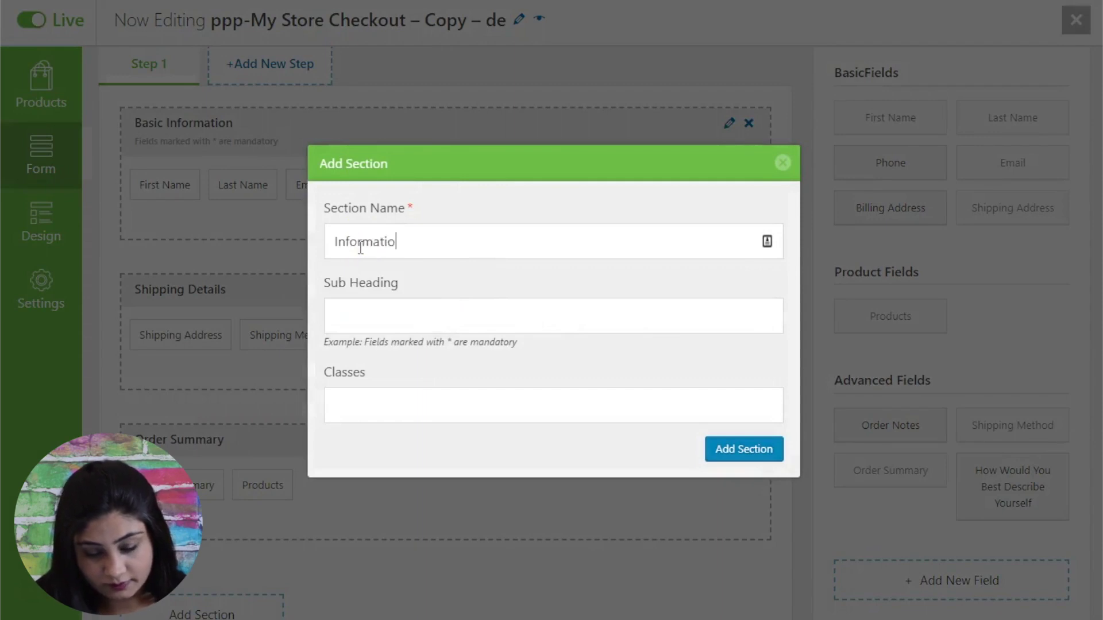
key(BackSpace)
key(BackSpace)
key(BackSpace)
key(BackSpace)
key(BackSpace)
key(BackSpace)
key(BackSpace)
key(BackSpace)
key(BackSpace)
Cancel the new section and place the describe-yourself question in Basic Information after Email
click(783, 163)
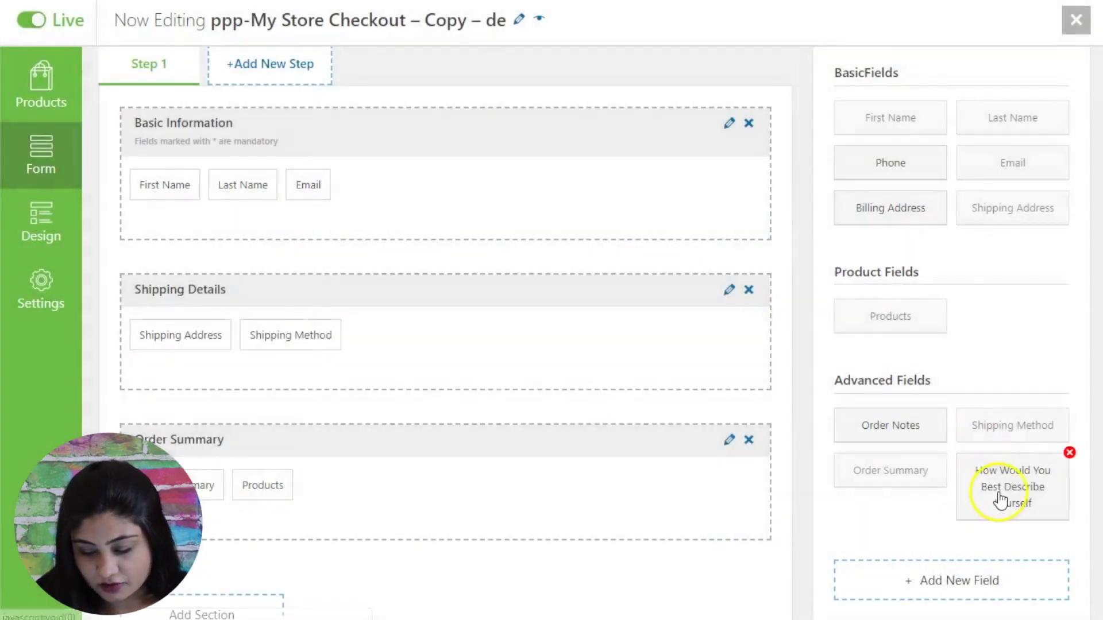
drag(1000, 500, 399, 188)
drag(331, 171, 327, 175)
scroll(231, 218, up, 2)
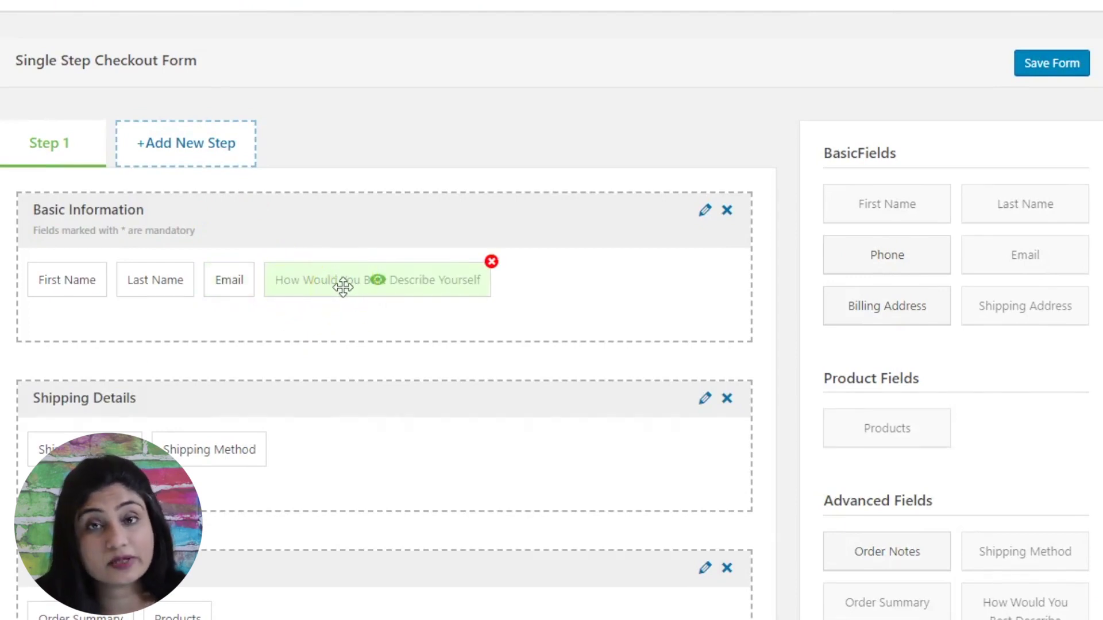
scroll(601, 310, down, 2)
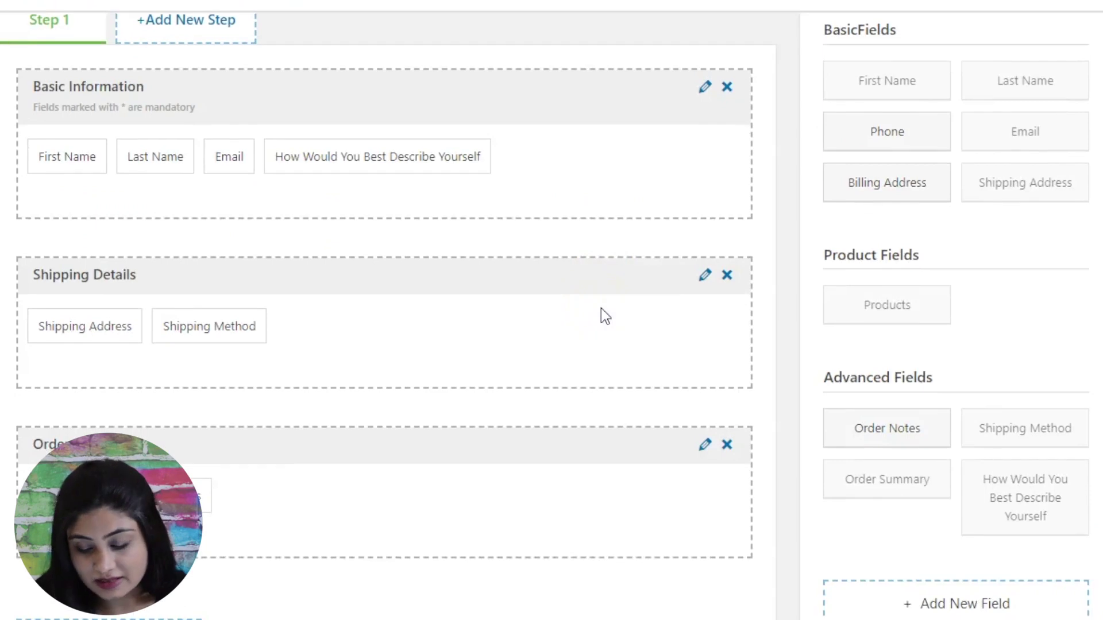
scroll(601, 310, down, 2)
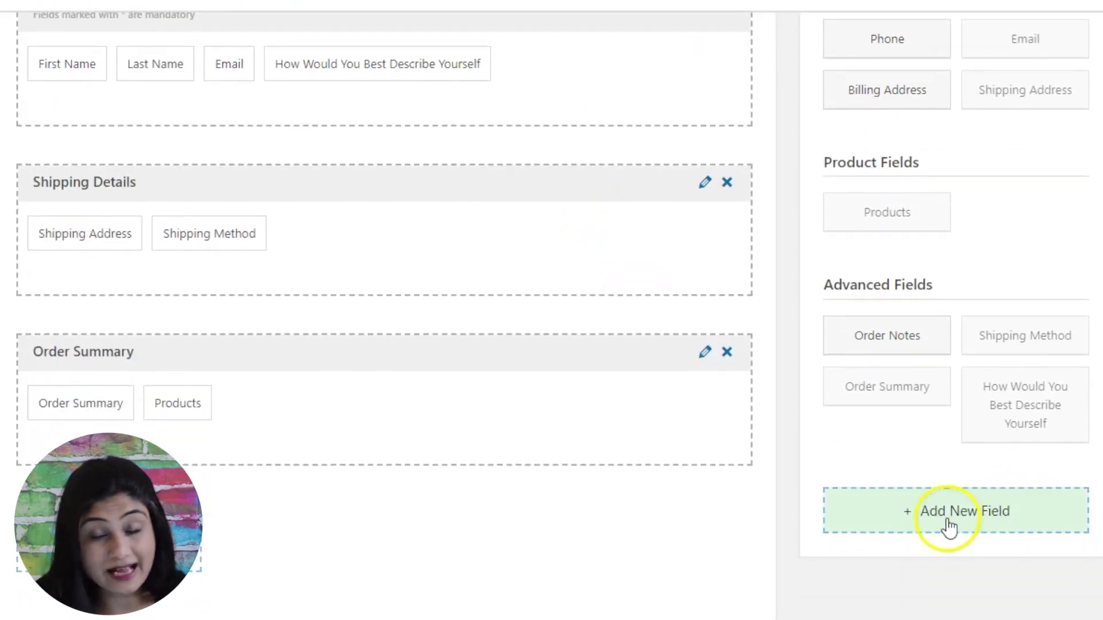
Start another custom field, then cancel it
click(949, 524)
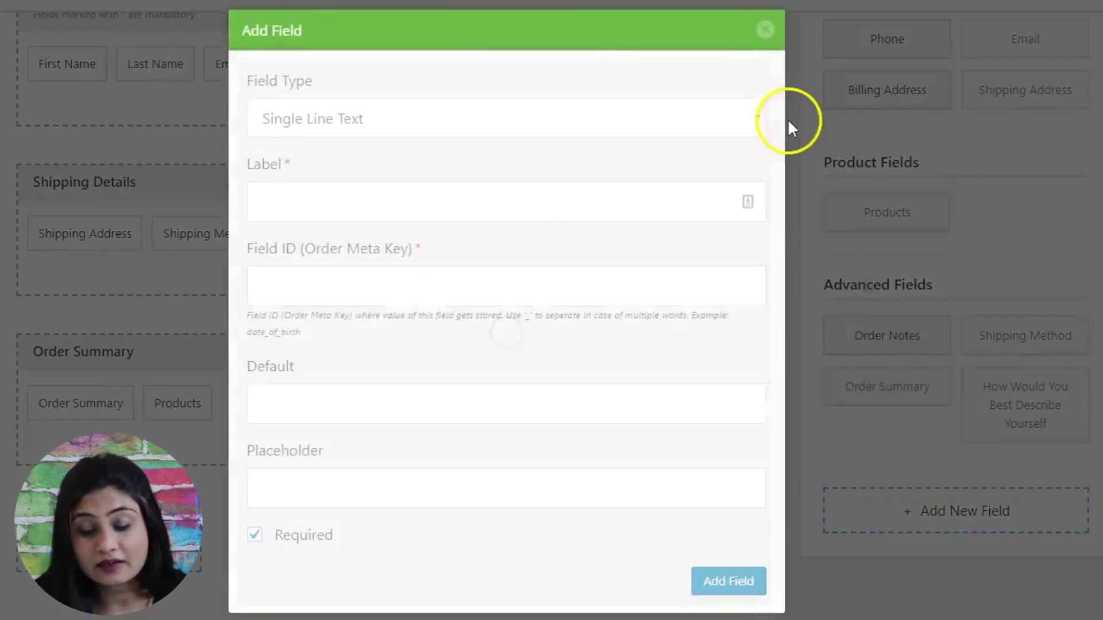
click(765, 30)
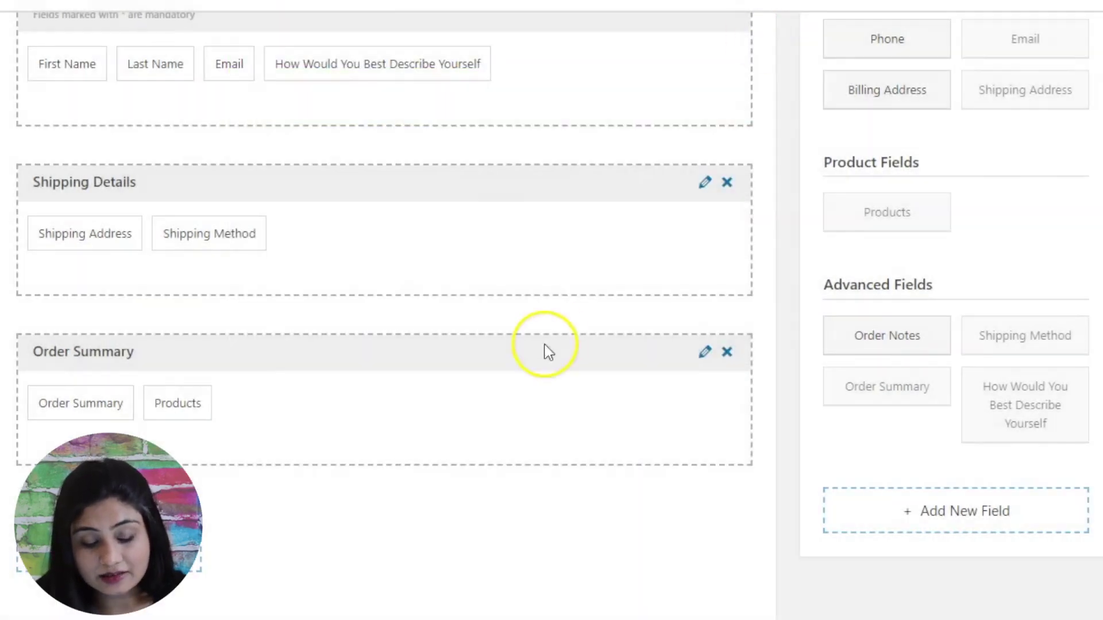
scroll(548, 352, up, 3)
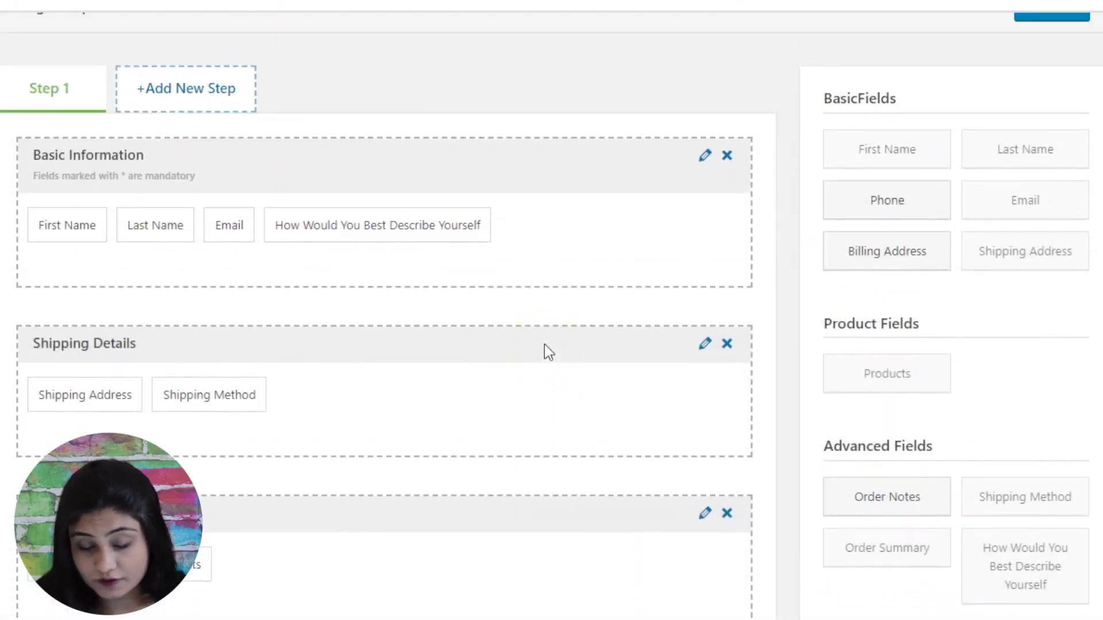
Add a second checkout step containing a section named 'Billing Details'
click(175, 102)
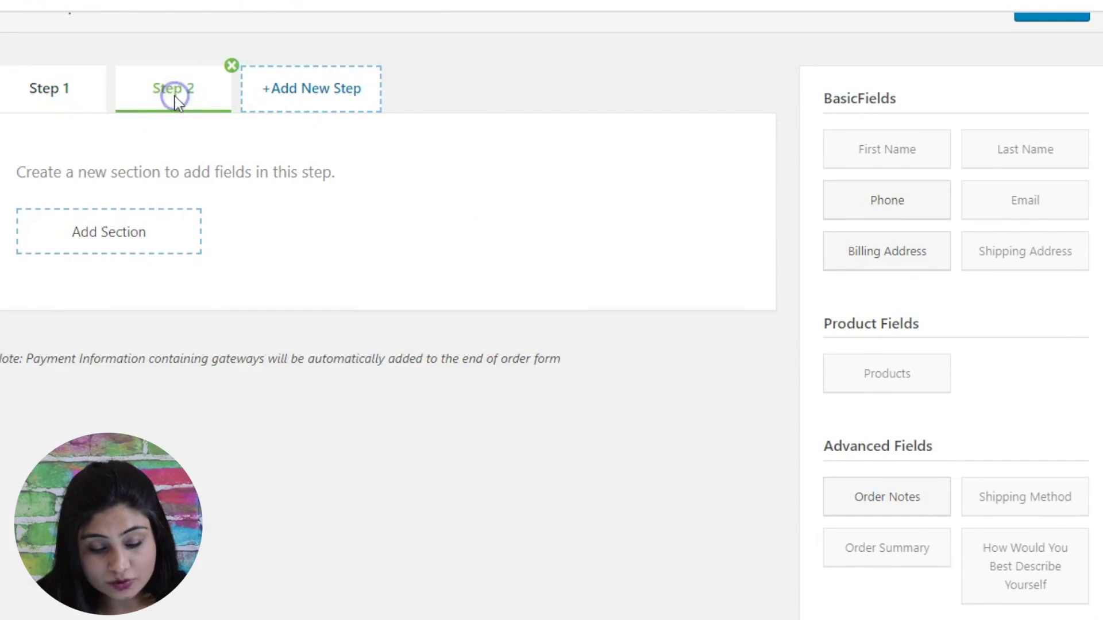
click(49, 97)
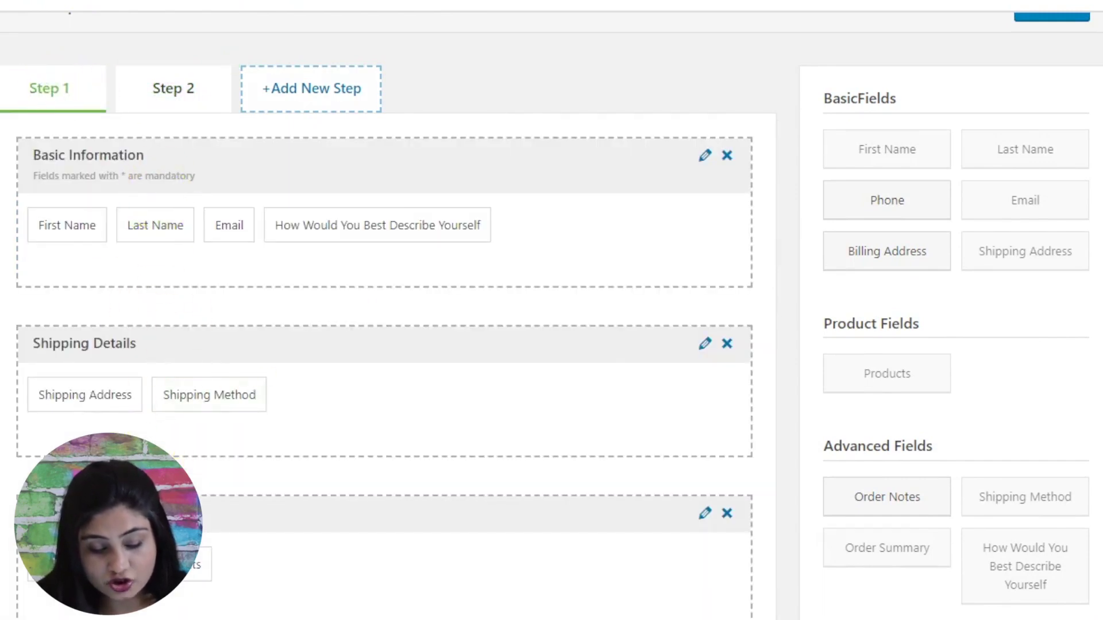
click(152, 97)
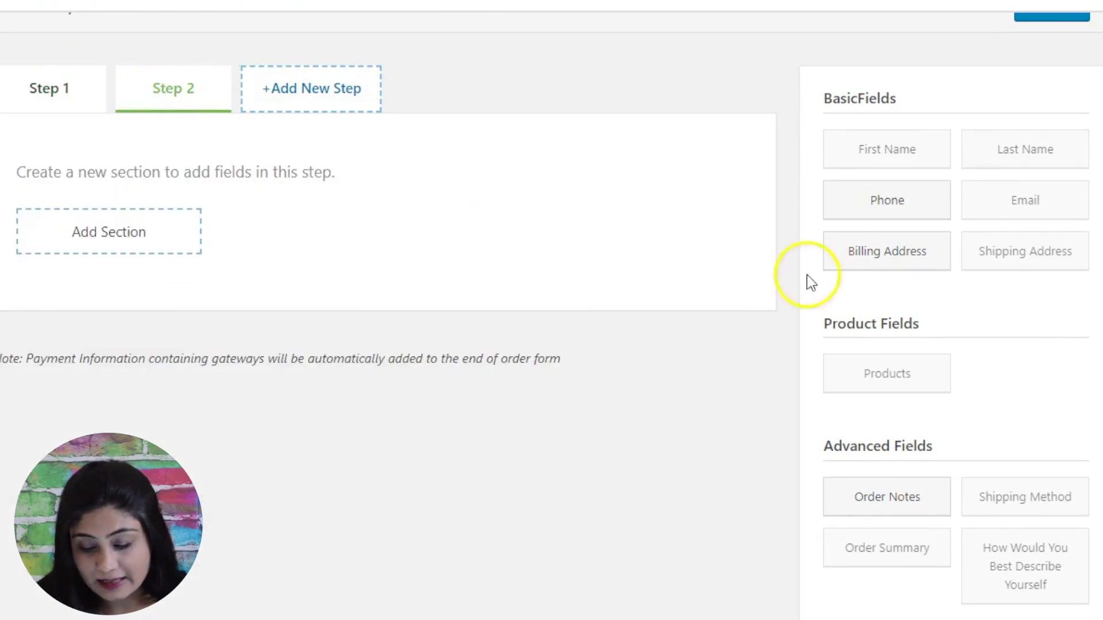
click(79, 246)
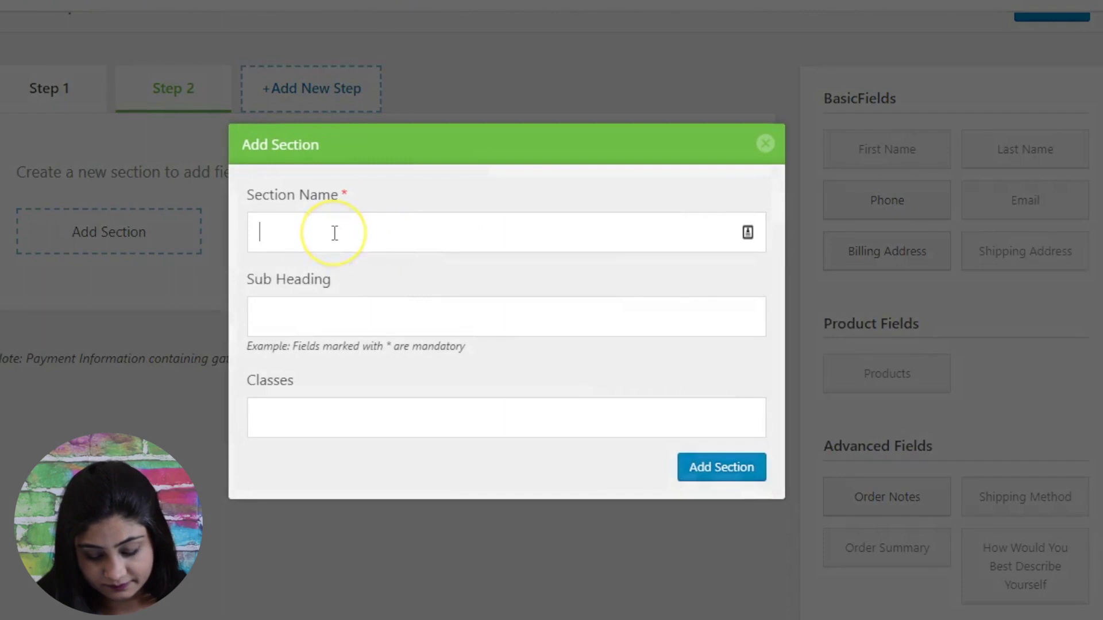
text(Billing Details)
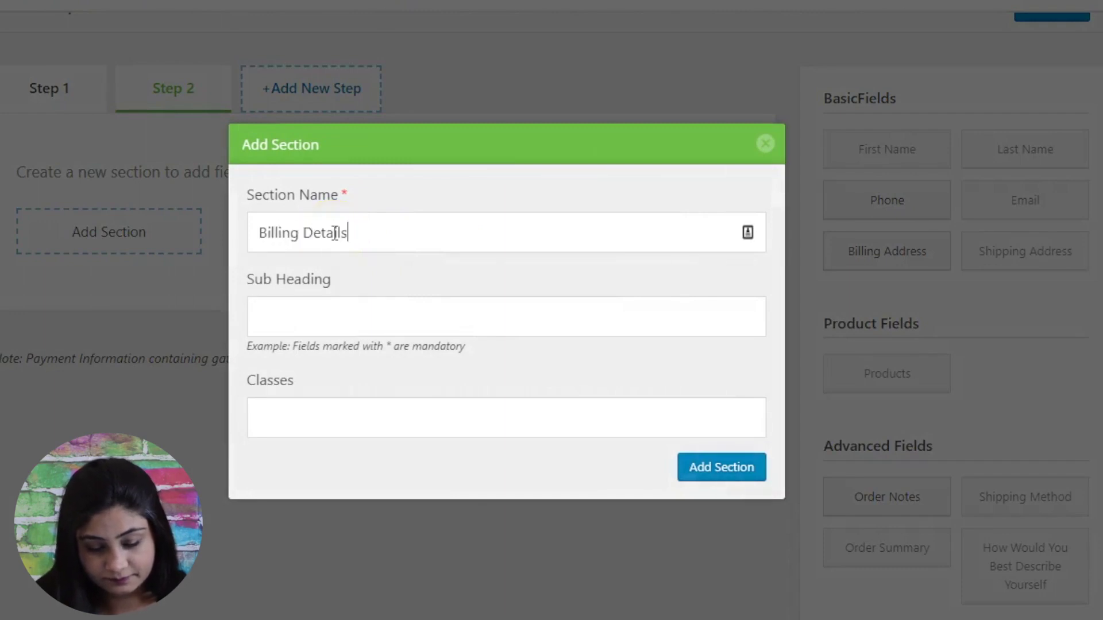
click(711, 470)
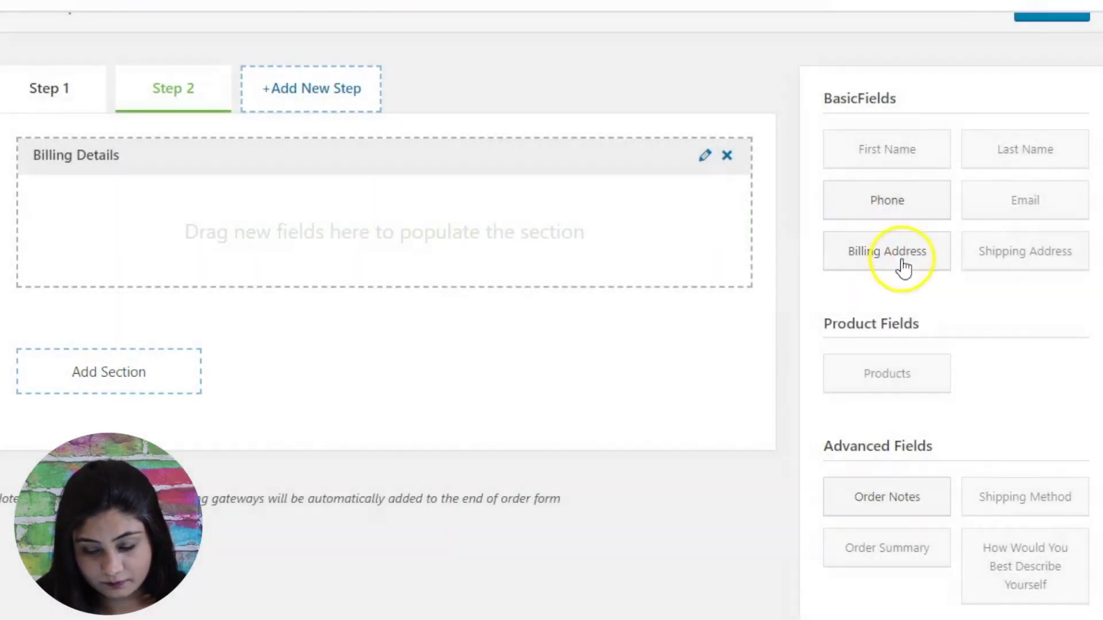
Drag the Billing Address field into the Billing Details section
drag(901, 262, 201, 239)
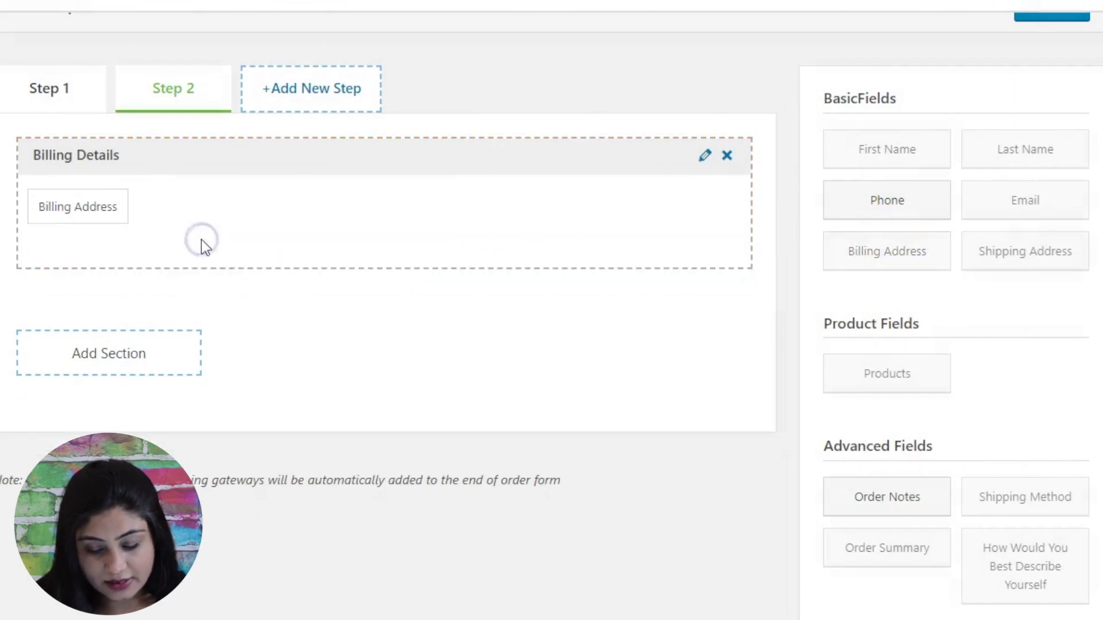
scroll(677, 405, down, 3)
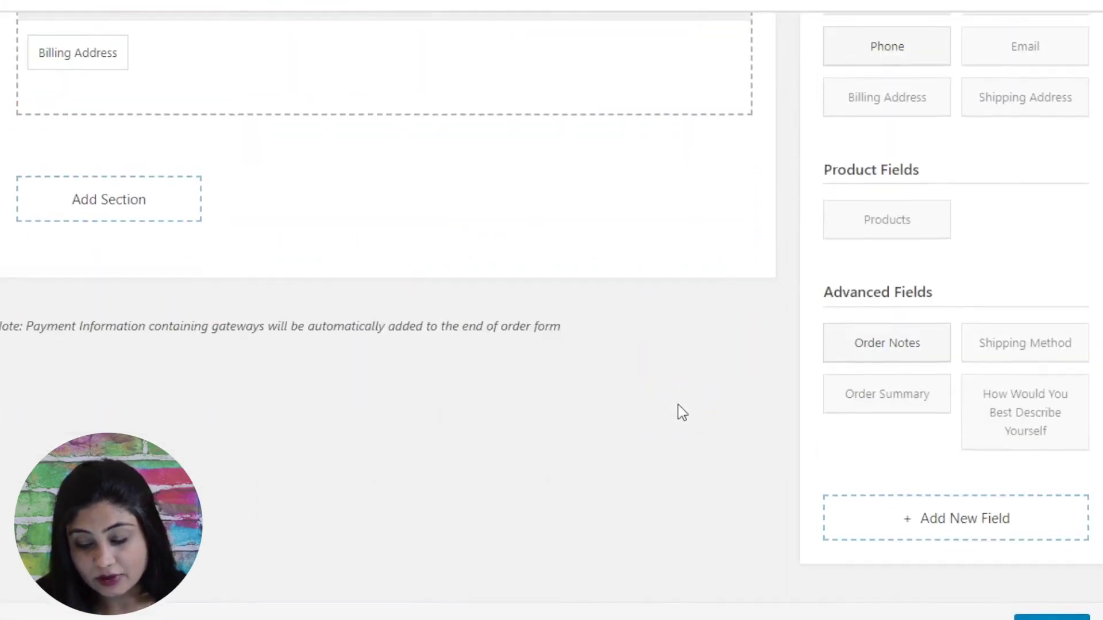
scroll(678, 404, up, 4)
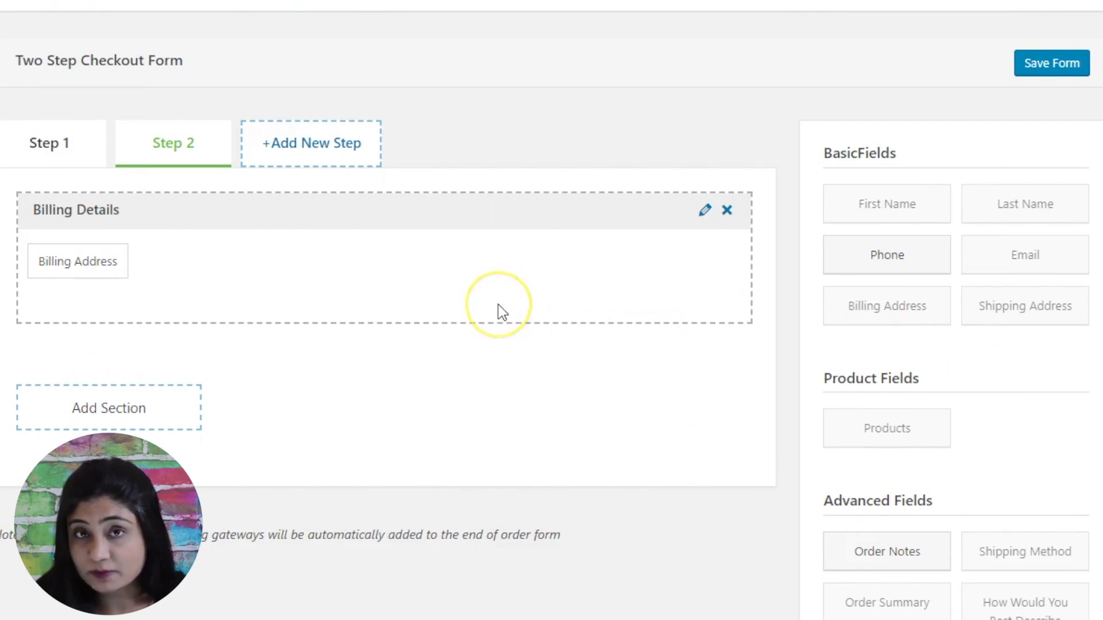
scroll(711, 454, down, 4)
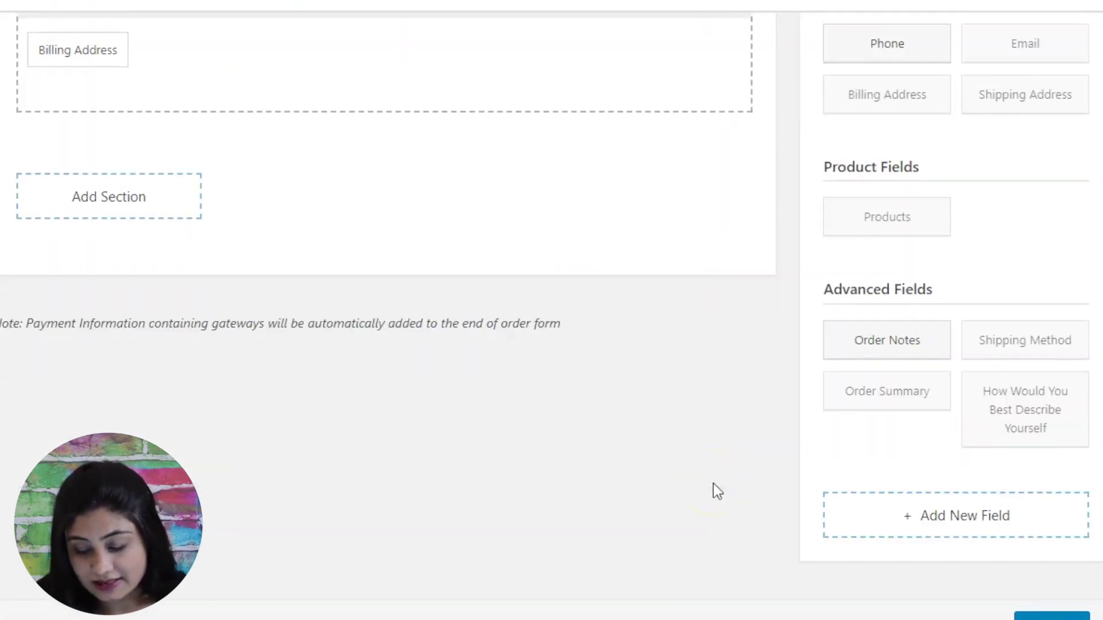
scroll(715, 484, up, 3)
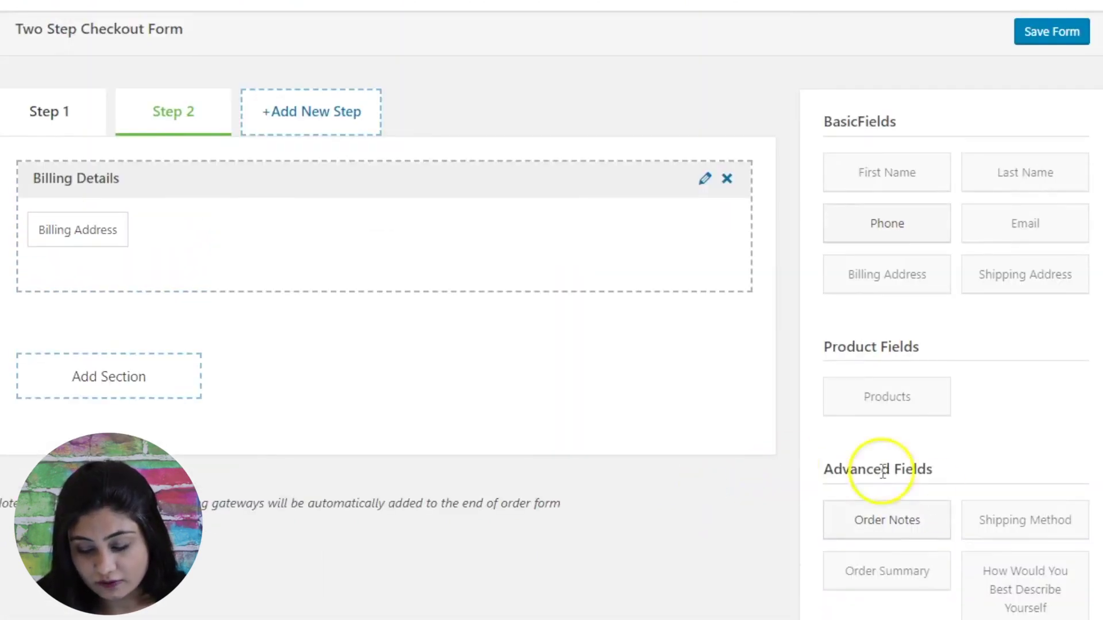
On Step 1, delete Last Name, move Email right after First Name, and save the form
click(69, 131)
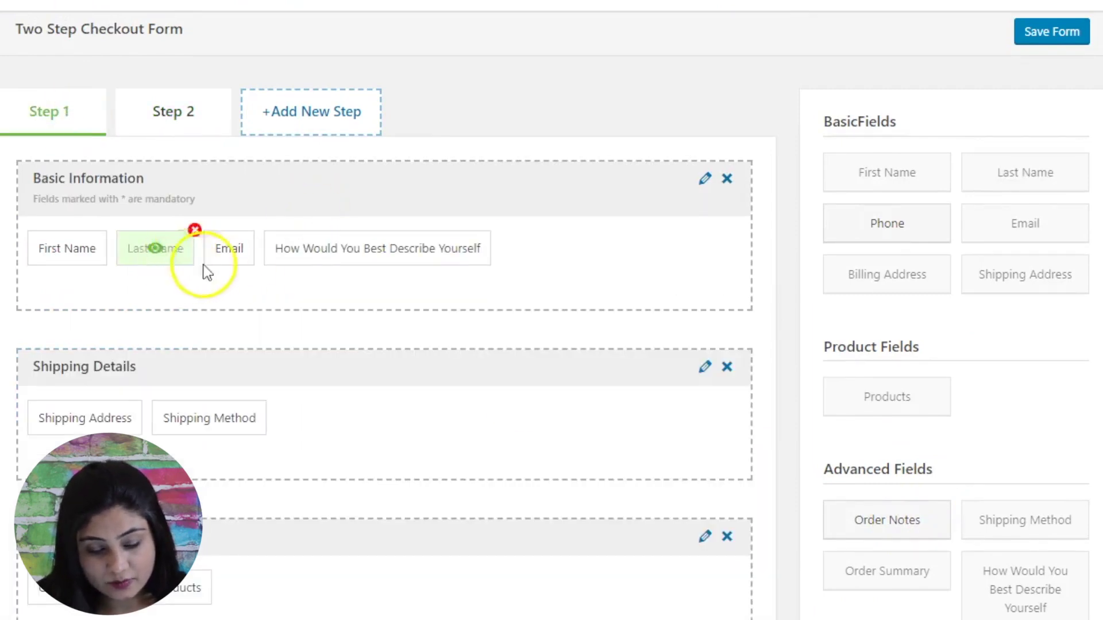
click(193, 230)
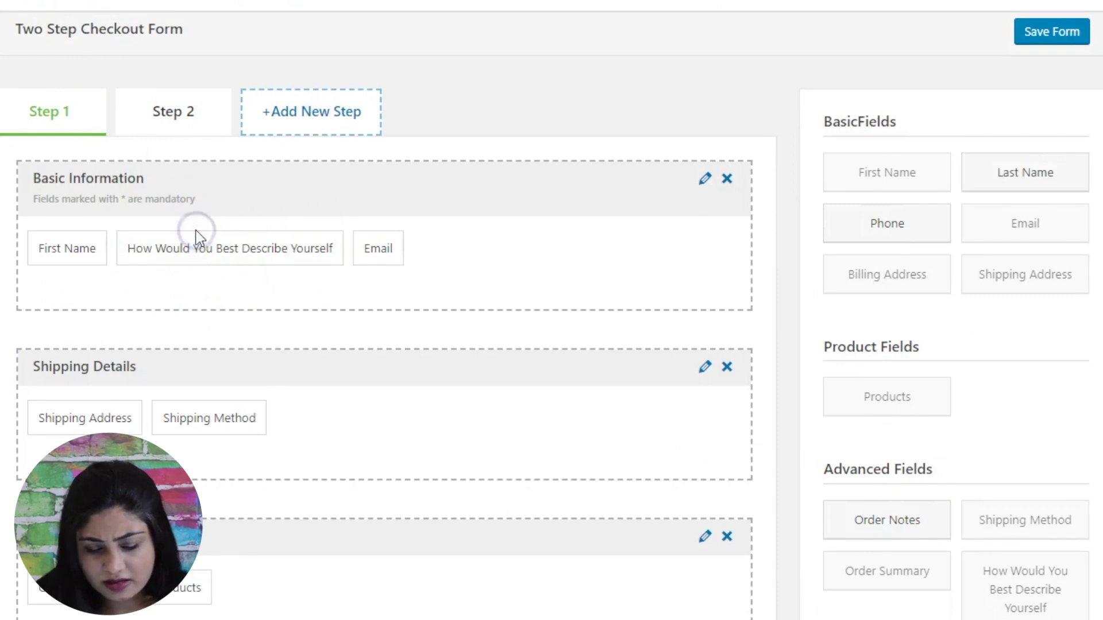
drag(372, 253, 144, 256)
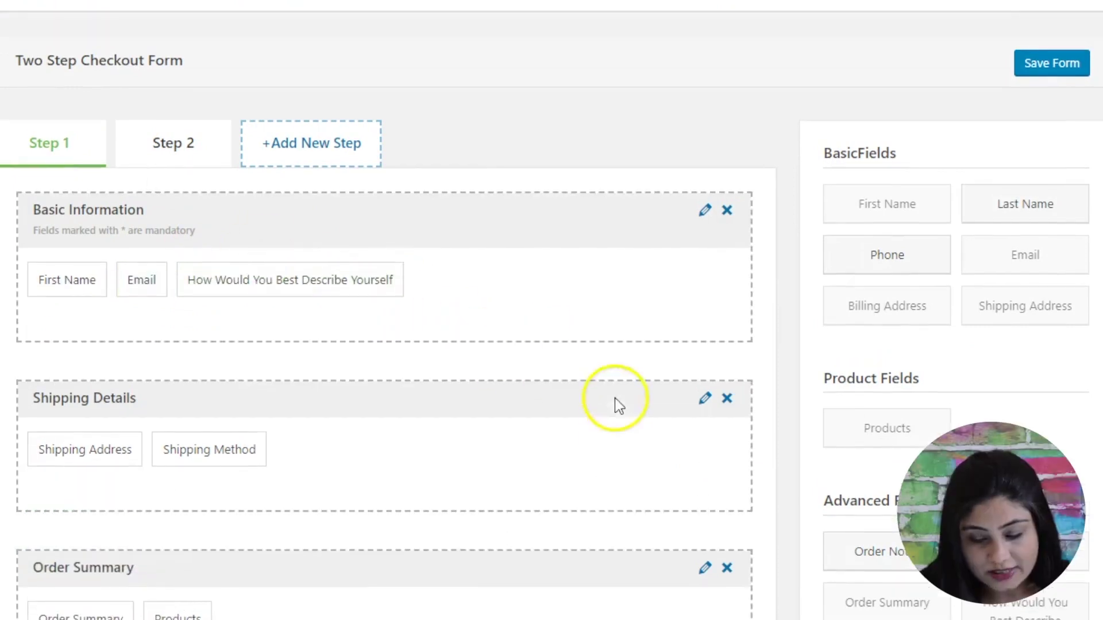
click(1047, 69)
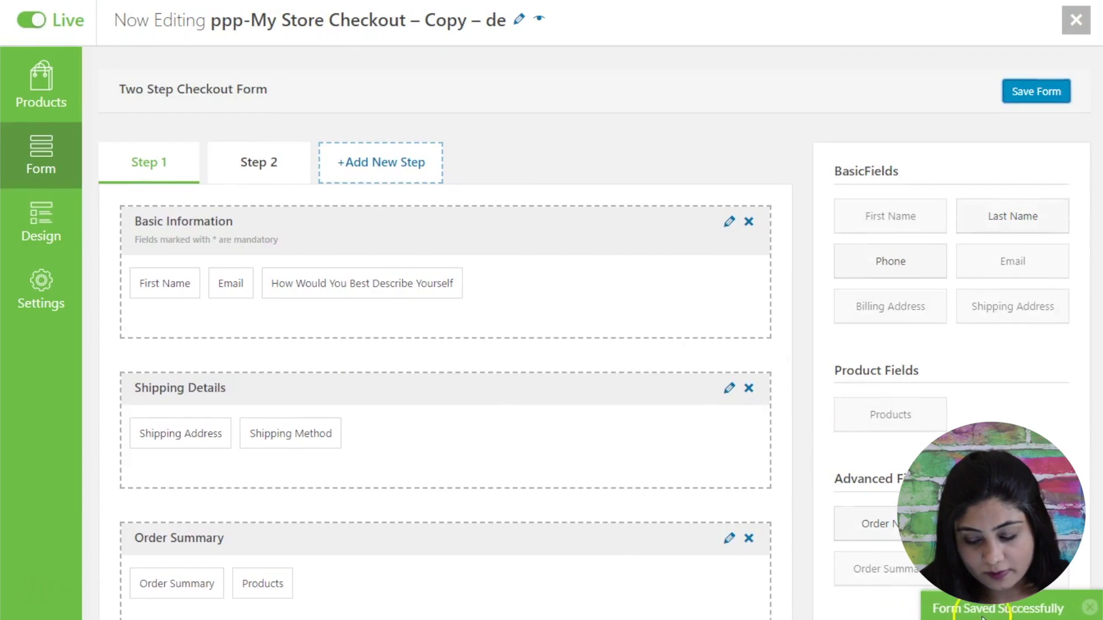
Preview the ShopCheckout design template, close the preview, and open it for customizing
click(56, 223)
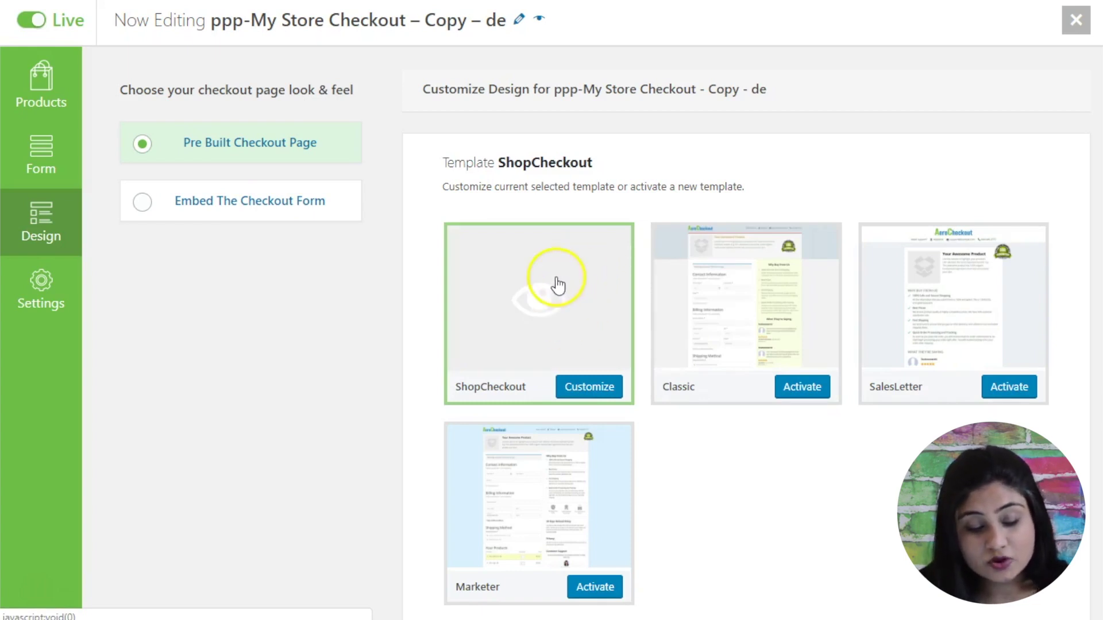
click(556, 285)
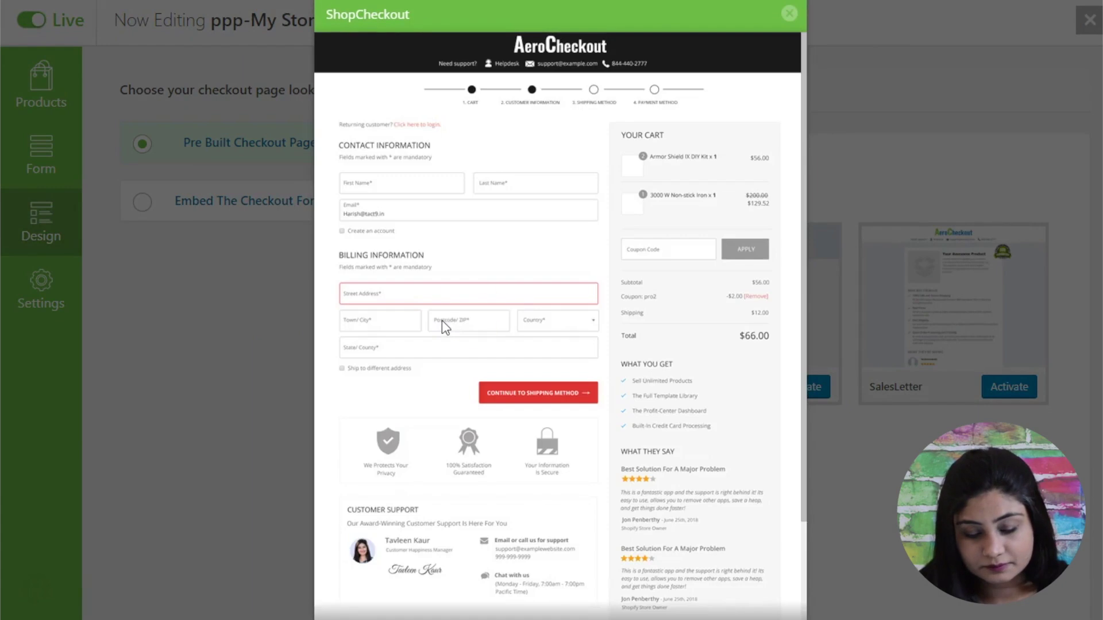
scroll(556, 300, down, 1)
scroll(556, 299, down, 2)
click(264, 356)
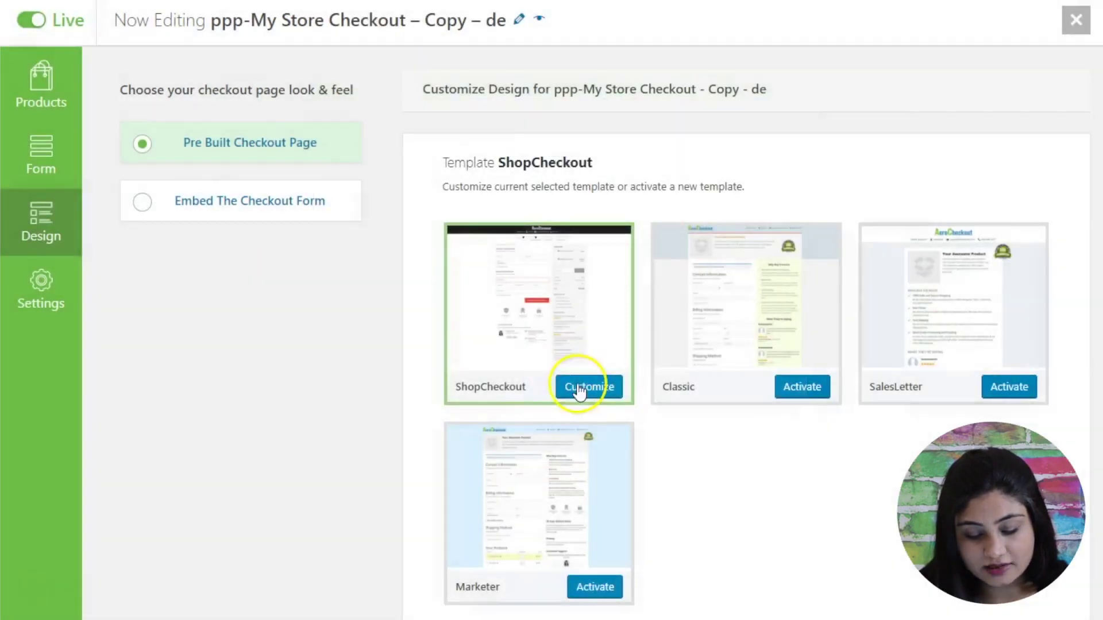
click(586, 388)
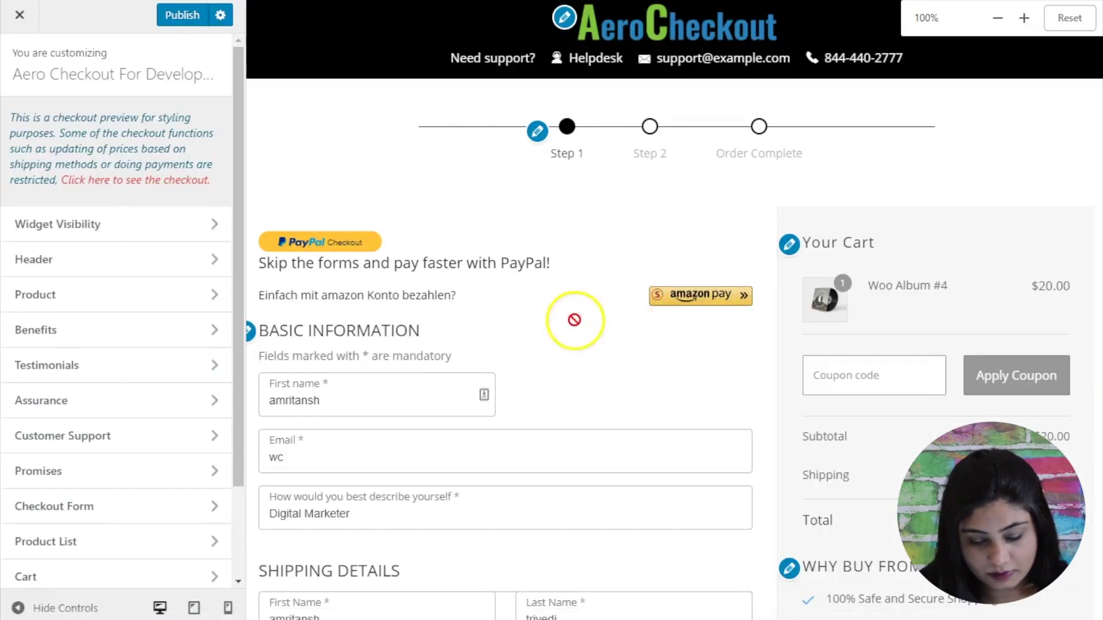
Choose Agency in the preview's 'How would you best describe yourself' dropdown and scroll the checkout form
scroll(447, 364, down, 2)
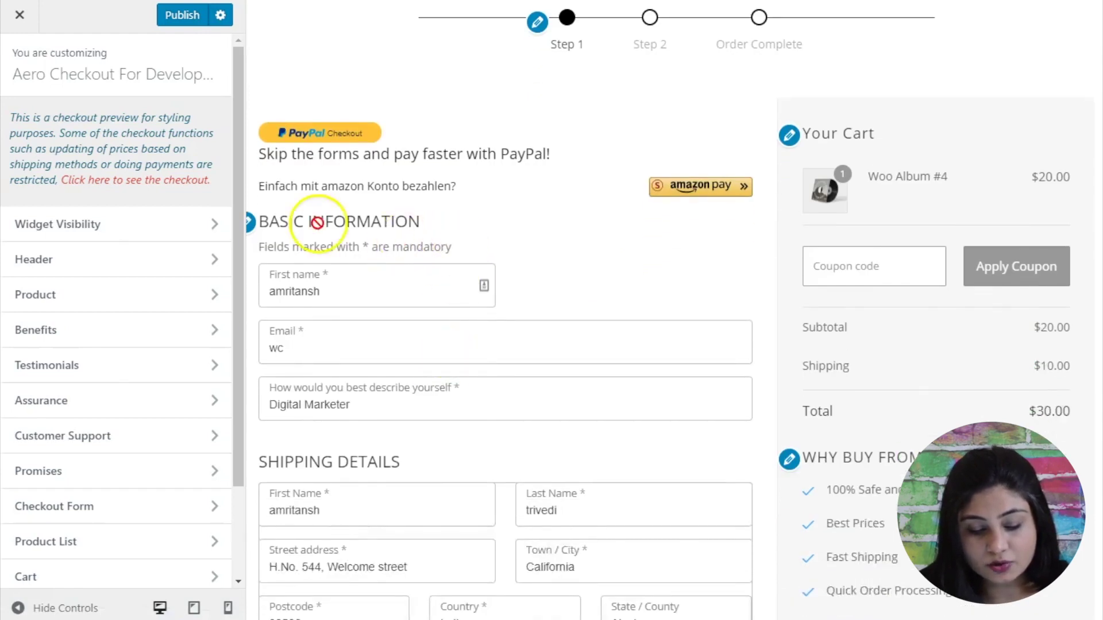
scroll(476, 246, down, 5)
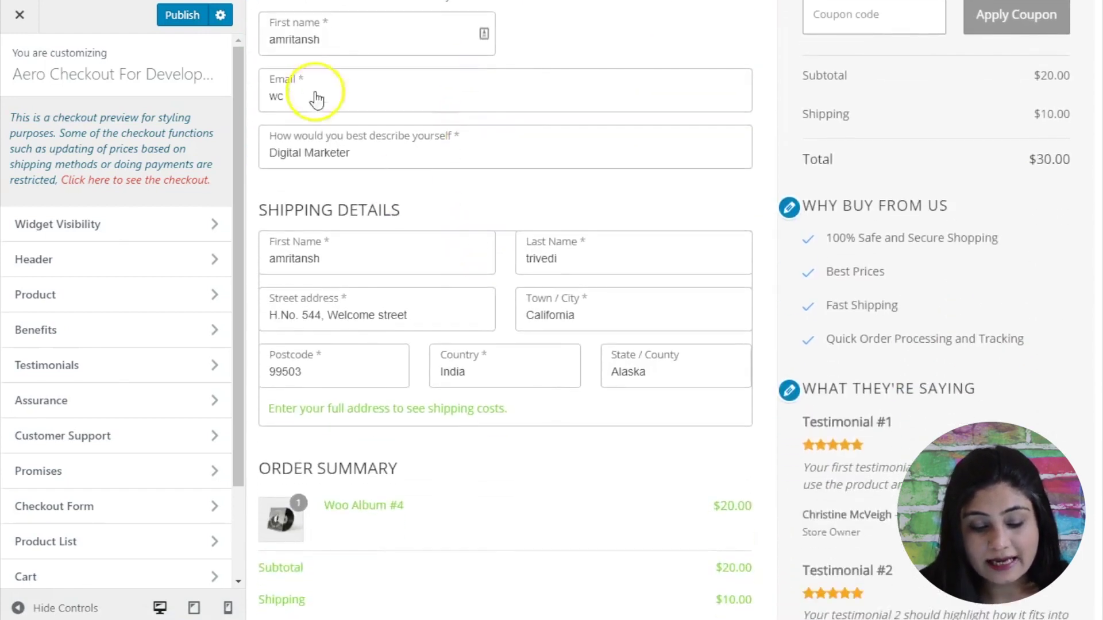
click(438, 142)
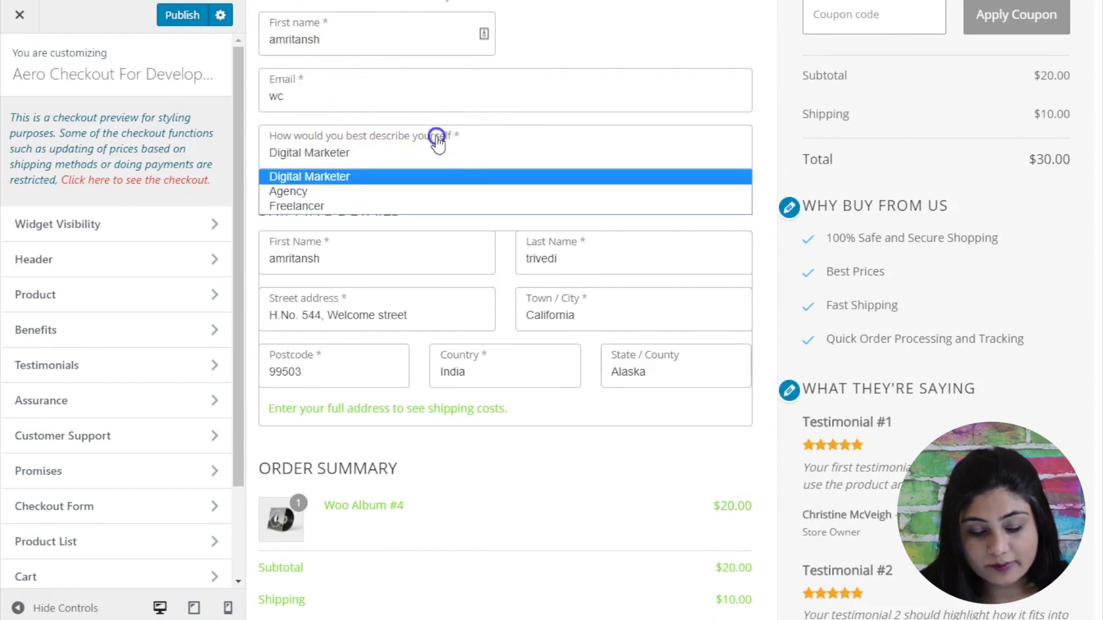
click(336, 198)
scroll(419, 184, down, 2)
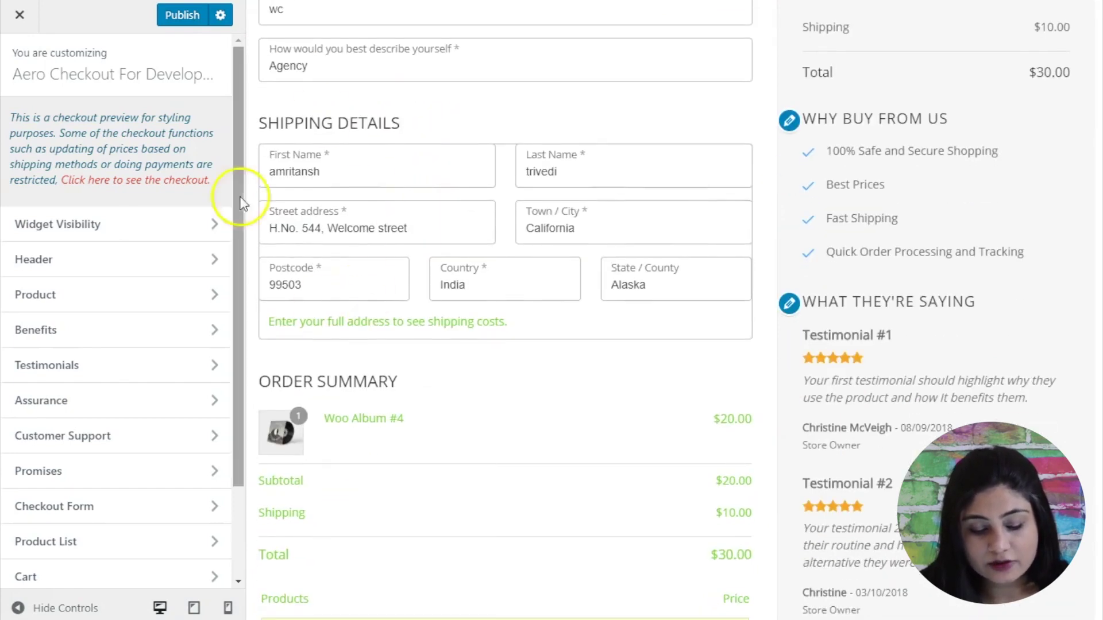
scroll(468, 239, down, 5)
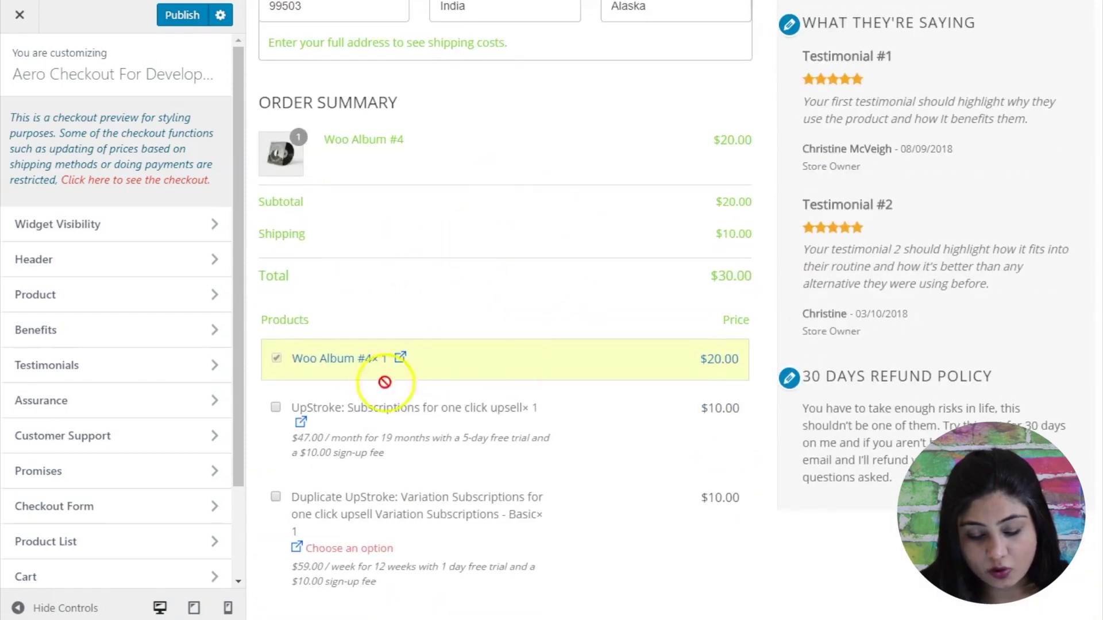
scroll(402, 397, down, 4)
scroll(418, 406, down, 5)
scroll(439, 402, up, 2)
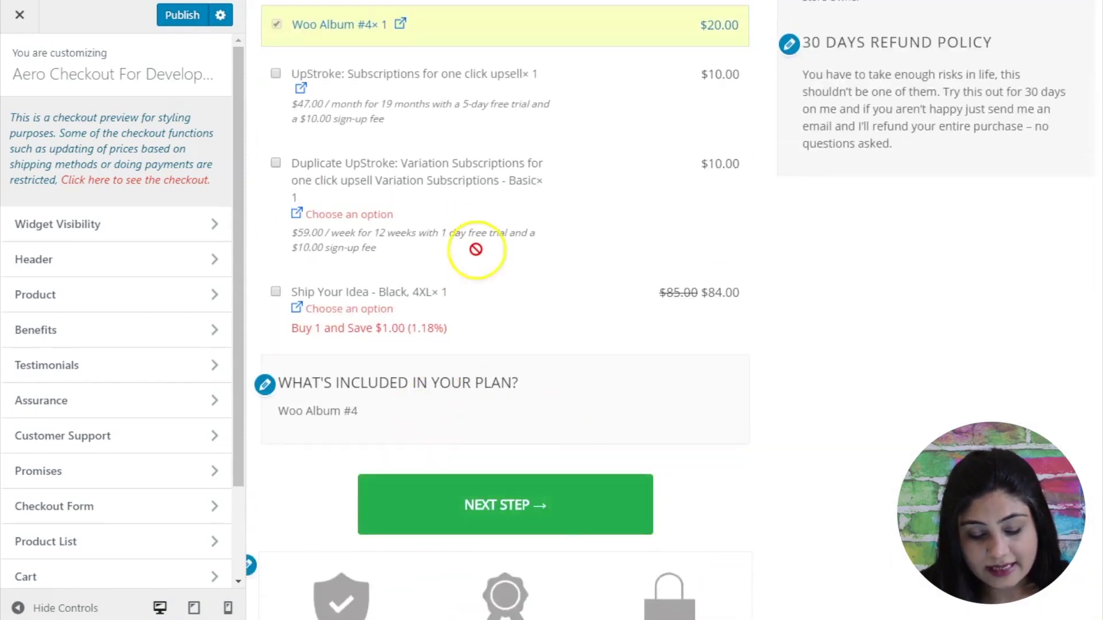
scroll(476, 249, up, 3)
scroll(475, 247, down, 5)
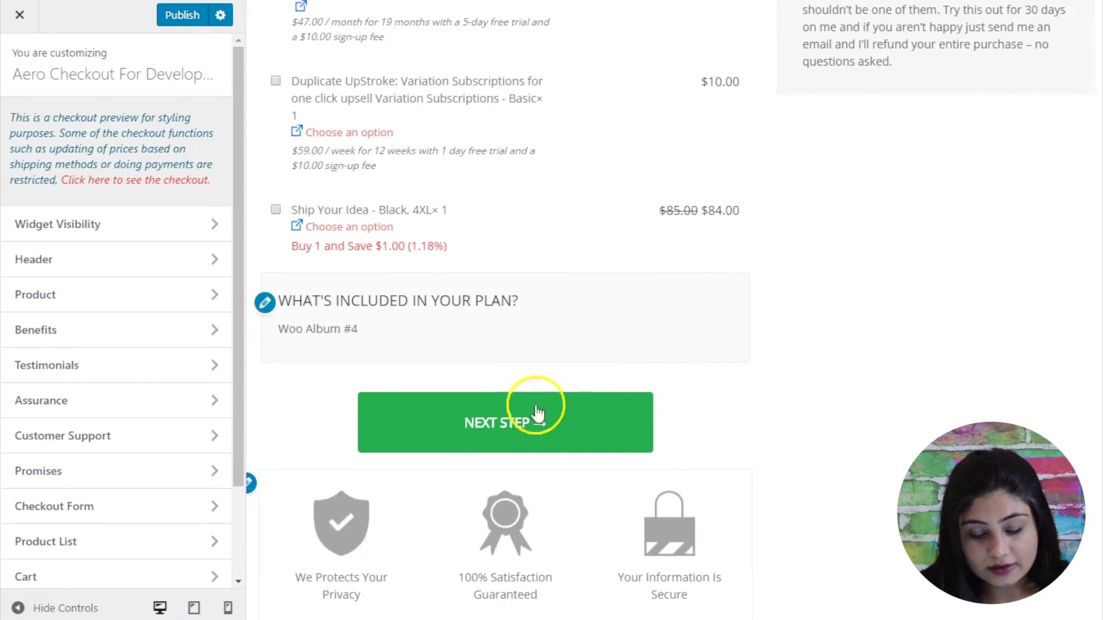
scroll(521, 410, up, 5)
scroll(516, 405, up, 5)
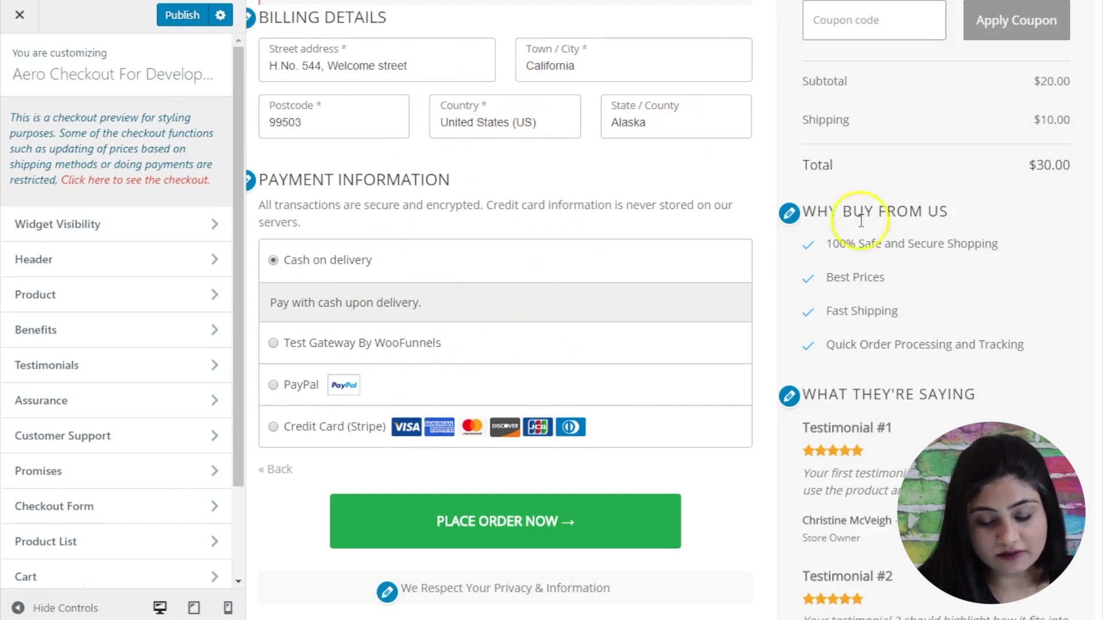
scroll(860, 273, down, 1)
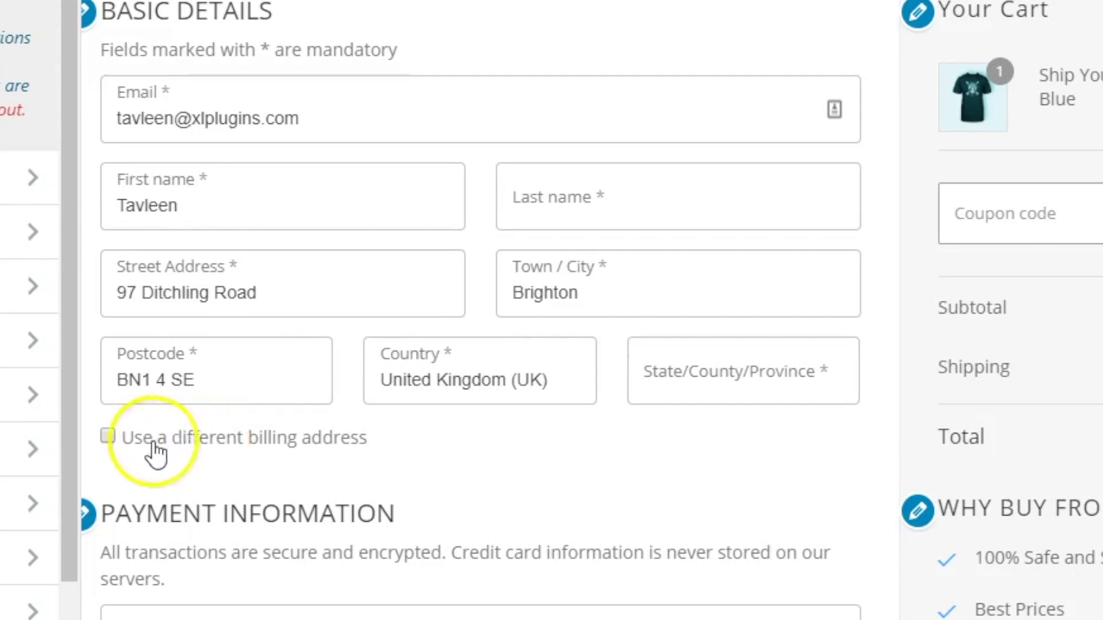
click(207, 451)
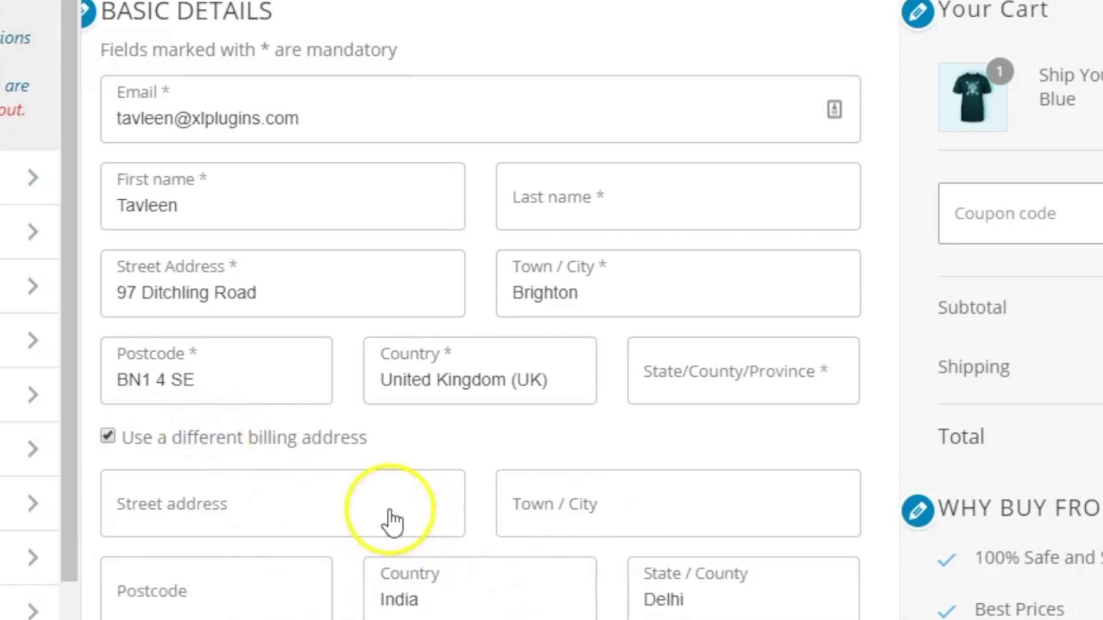
click(109, 438)
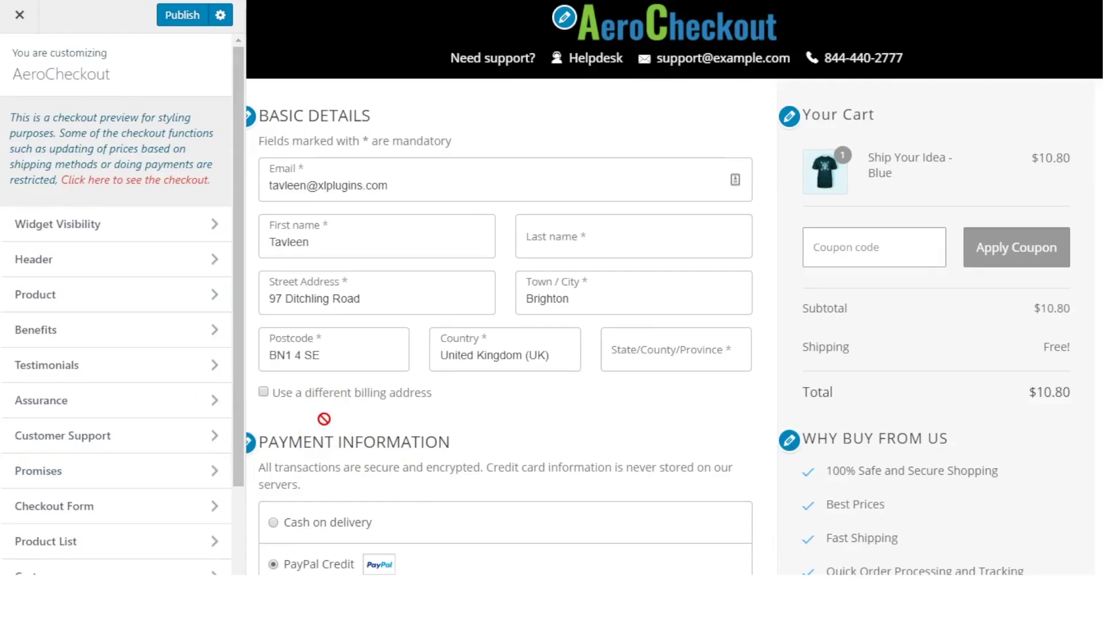
Toggle Billing Address's 'Different from shipping address' off and back on, then update the field
click(490, 289)
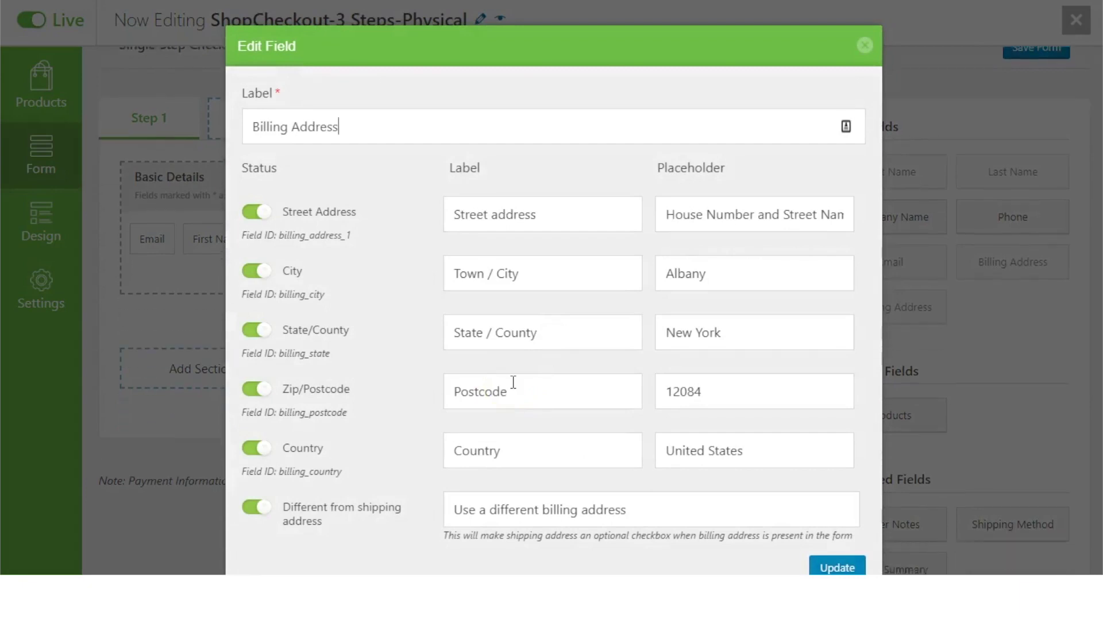
click(262, 509)
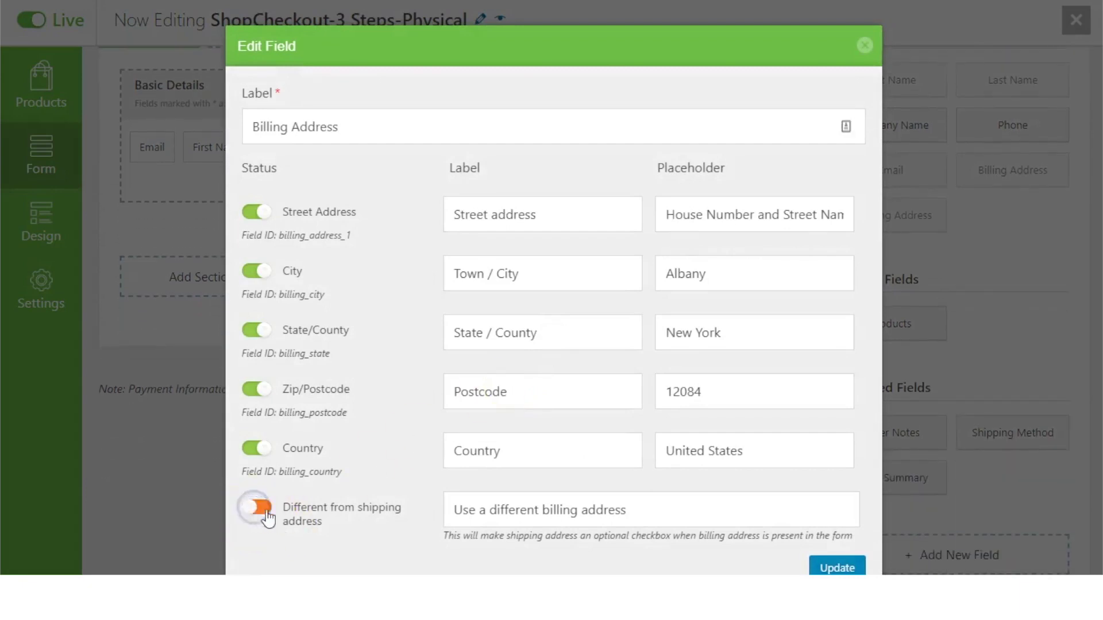
click(262, 514)
click(837, 569)
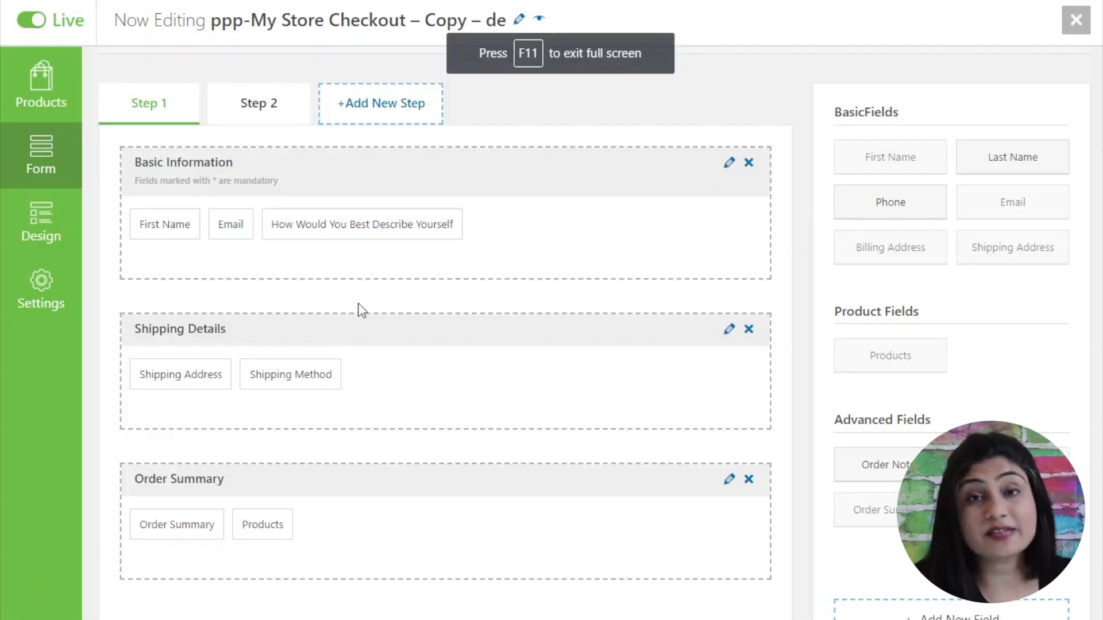